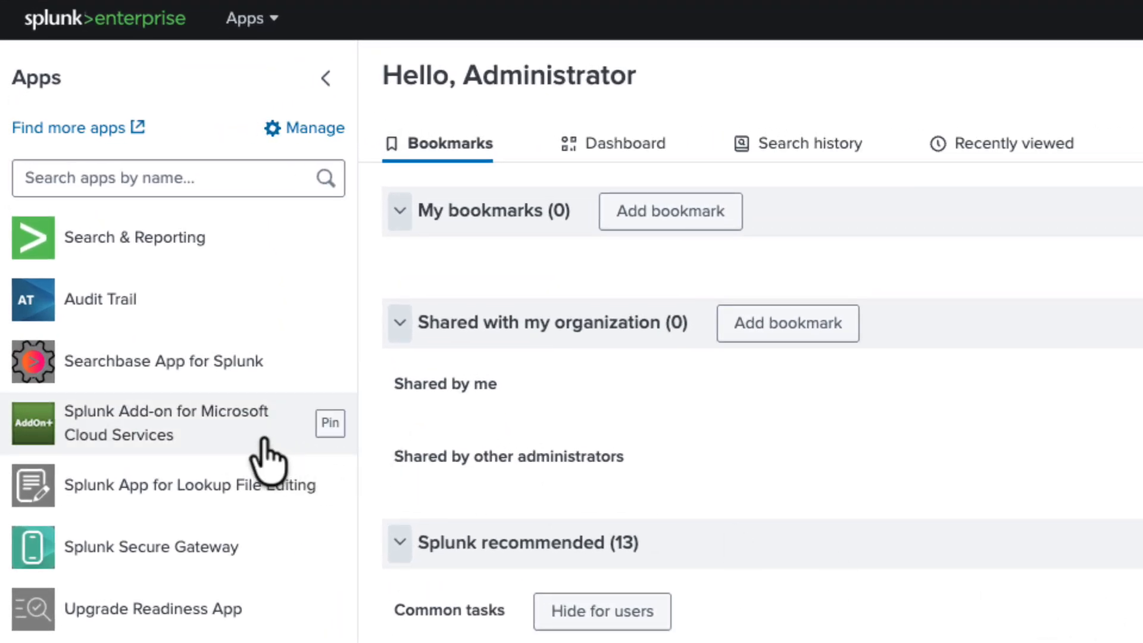
In the Splunk Add-on for Microsoft Cloud Services configuration, start a new Azure Storage Account entry named splunkdemo
left_click(262, 440)
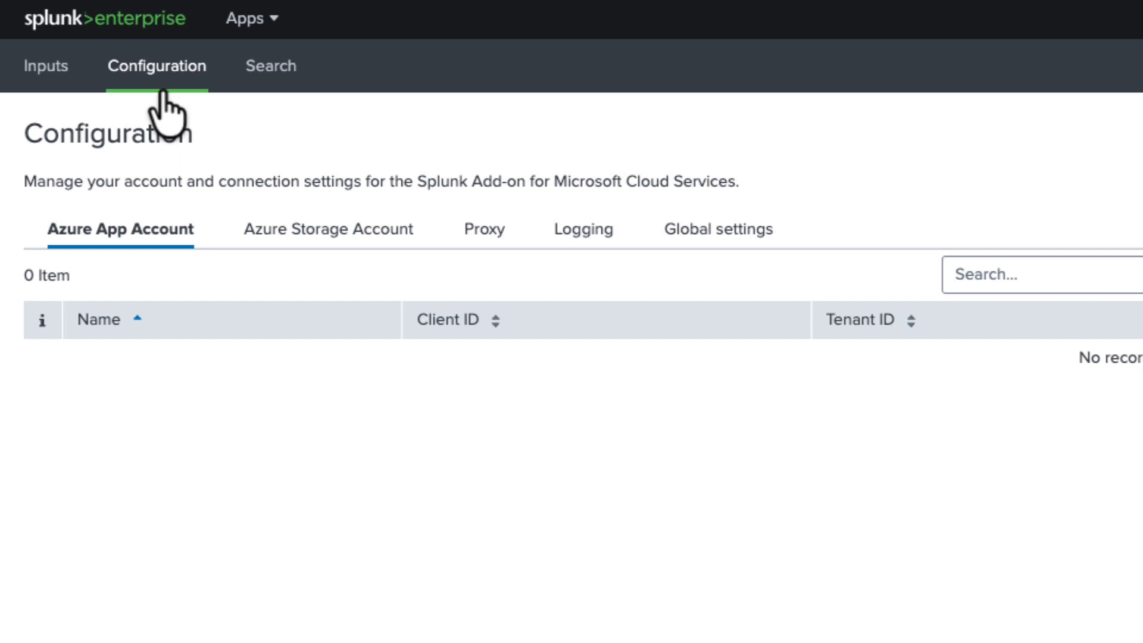
left_click(277, 235)
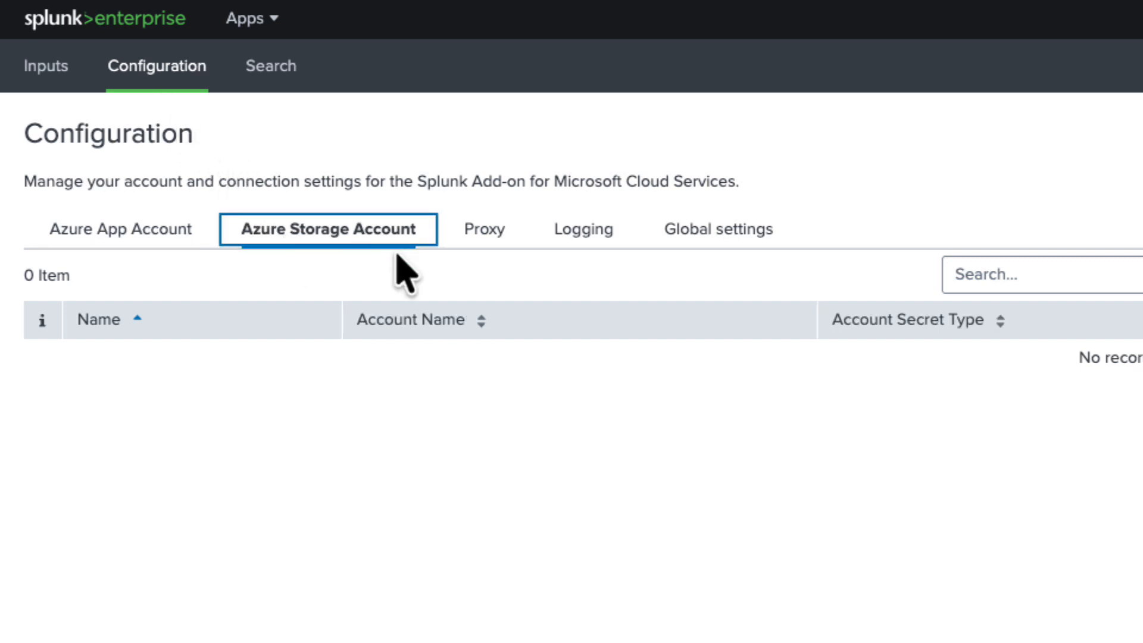
left_click(1116, 212)
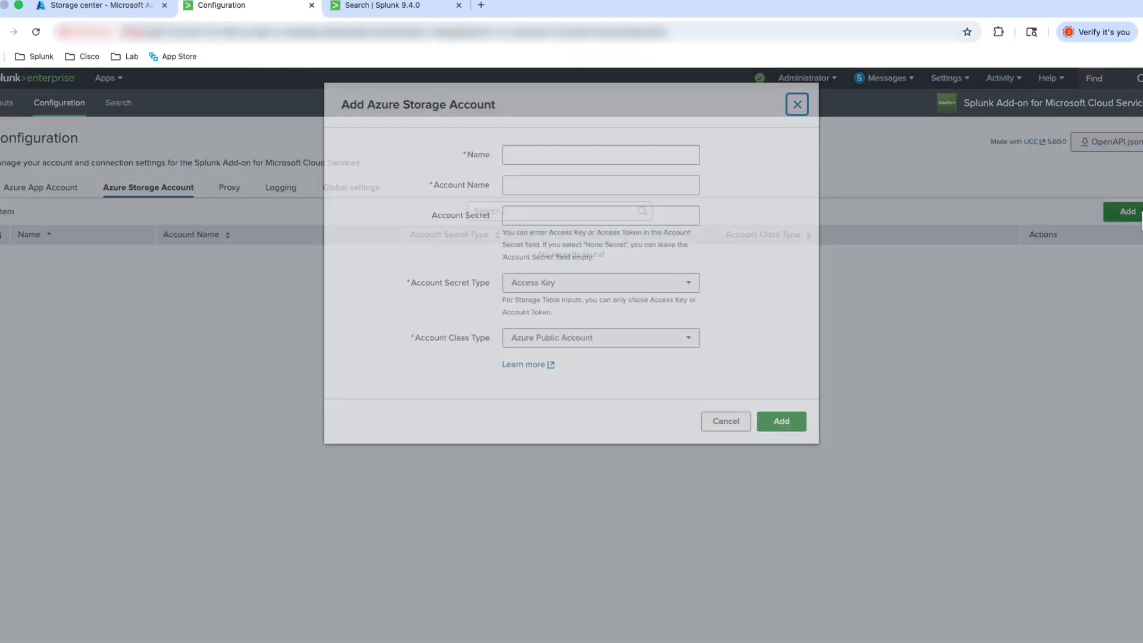
left_click(529, 157)
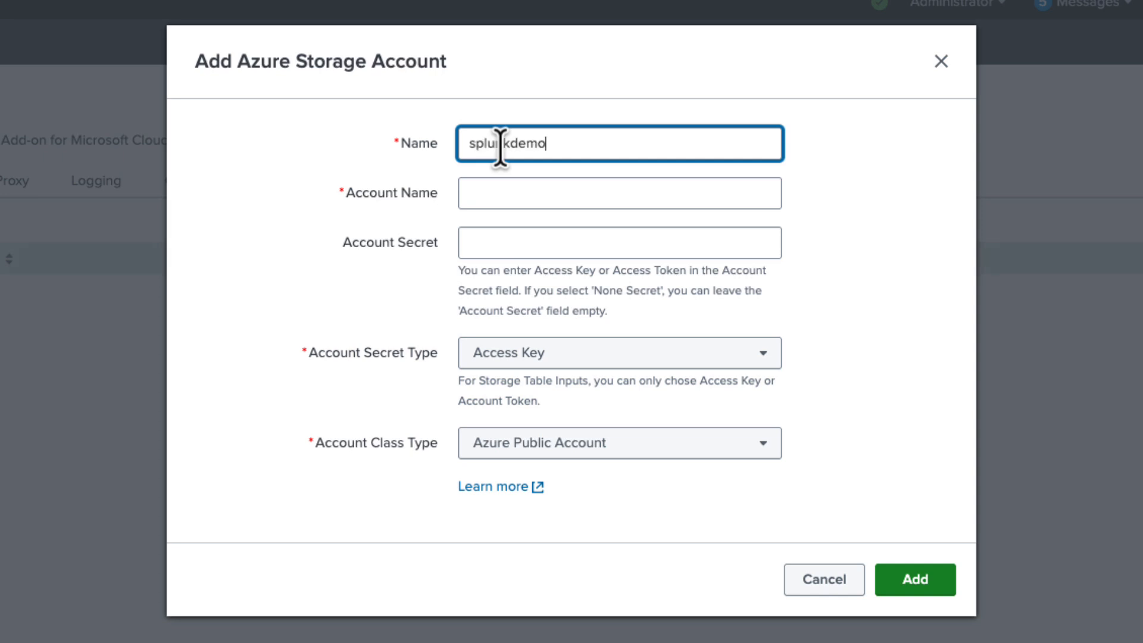
Fill Account Name with nsglogdemo, copied from the Azure portal's Blob Storage resources, and set the Account Secret Type to Account Token
left_click(489, 197)
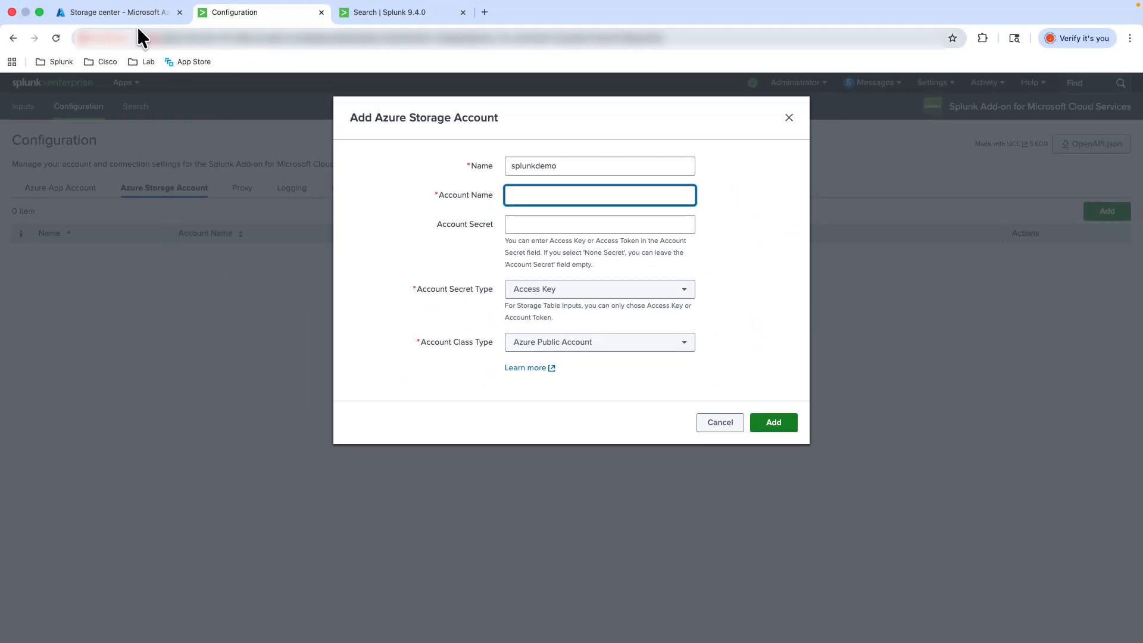
left_click(136, 18)
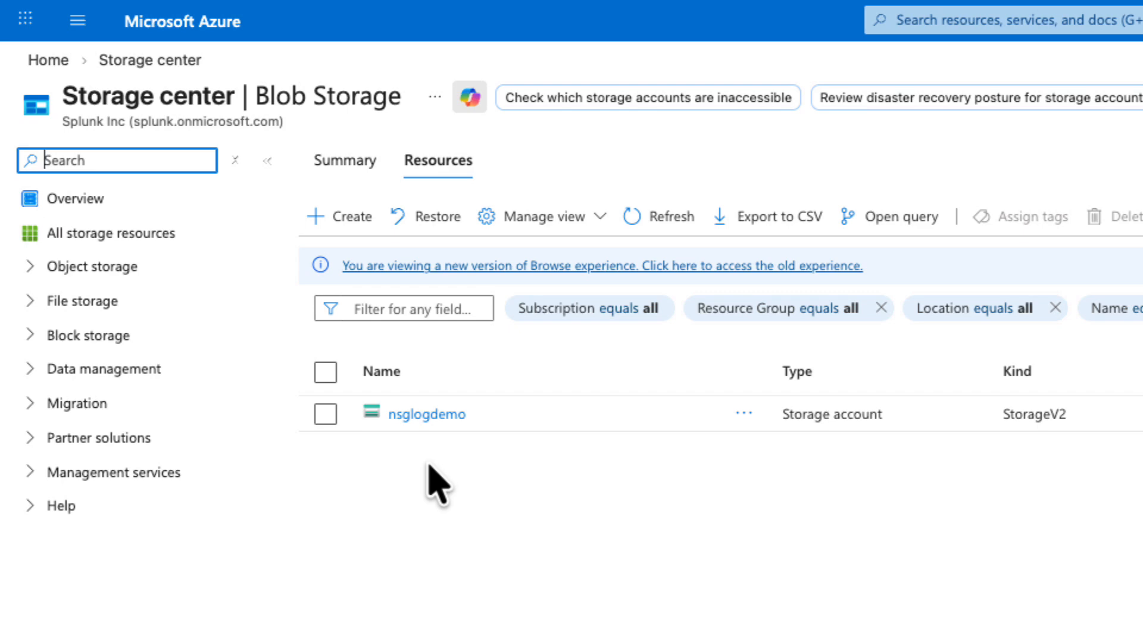
left_click(432, 413)
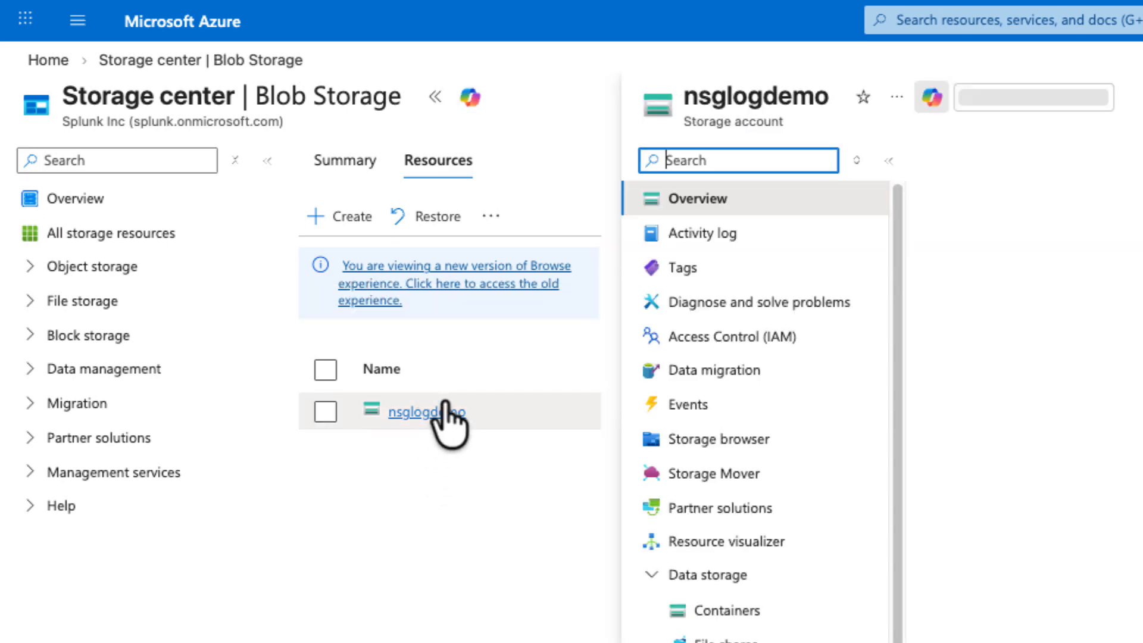
left_click_drag(835, 97, 684, 98)
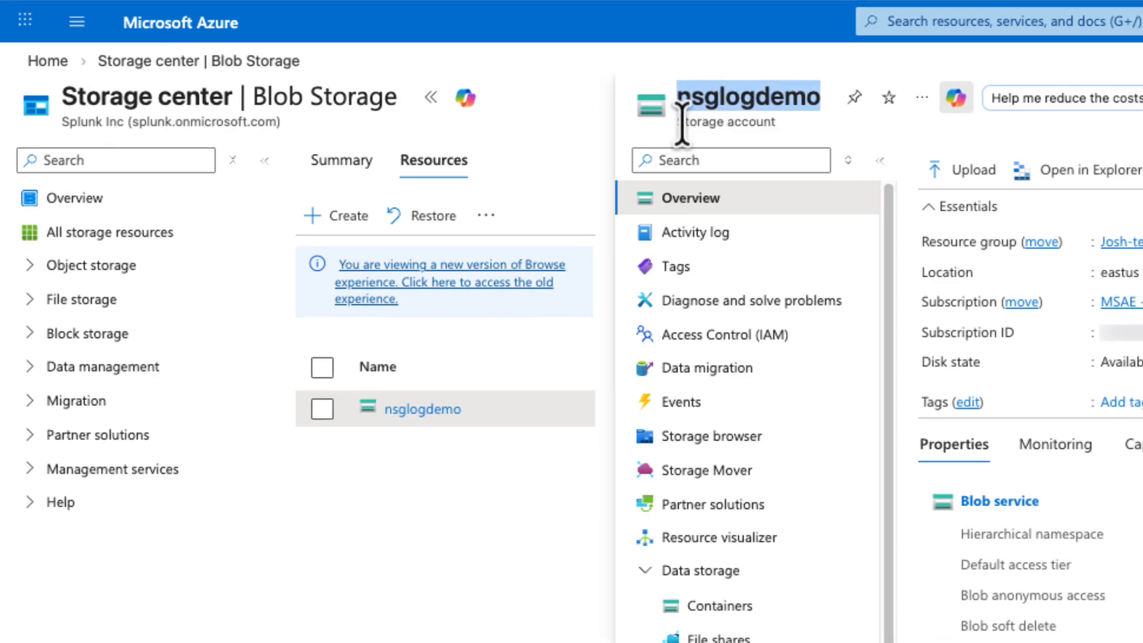
left_click(232, 13)
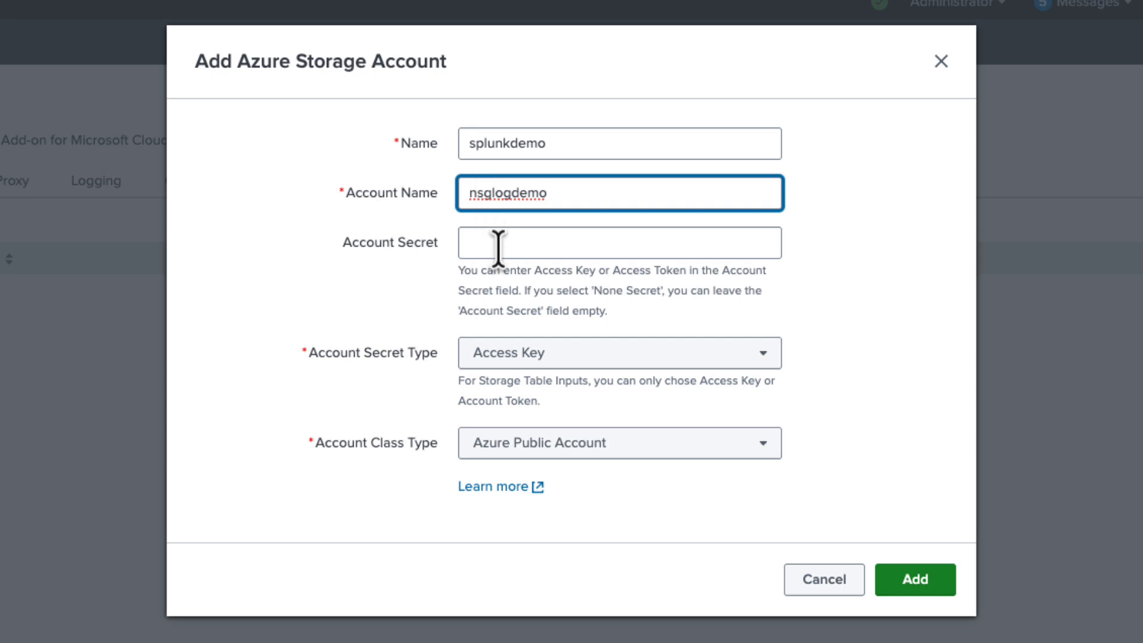
left_click(570, 375)
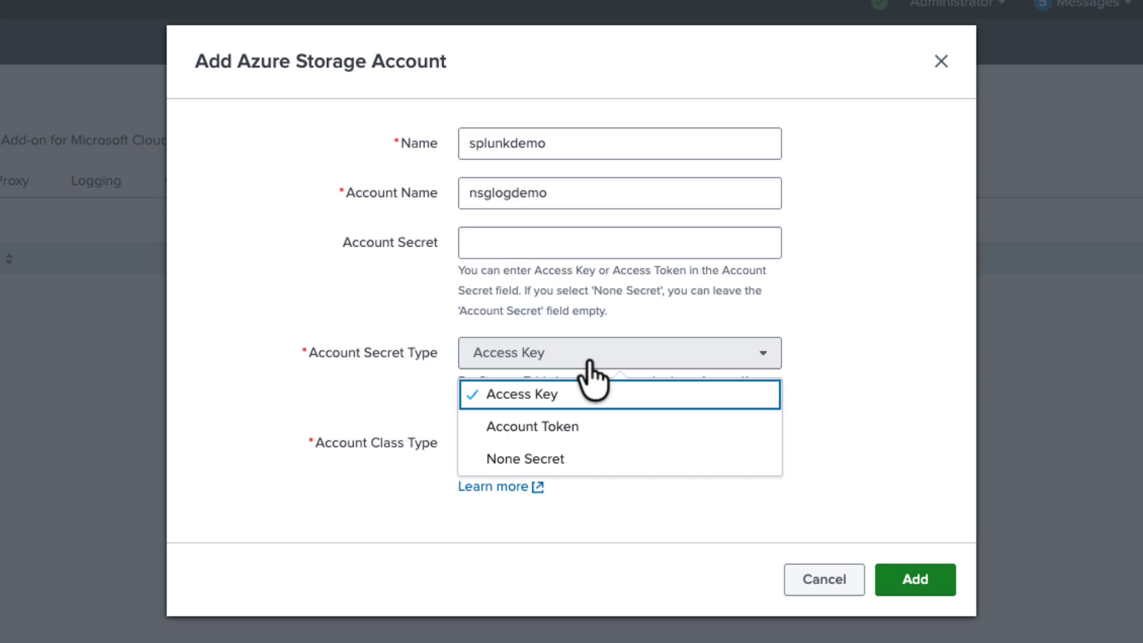
left_click(612, 430)
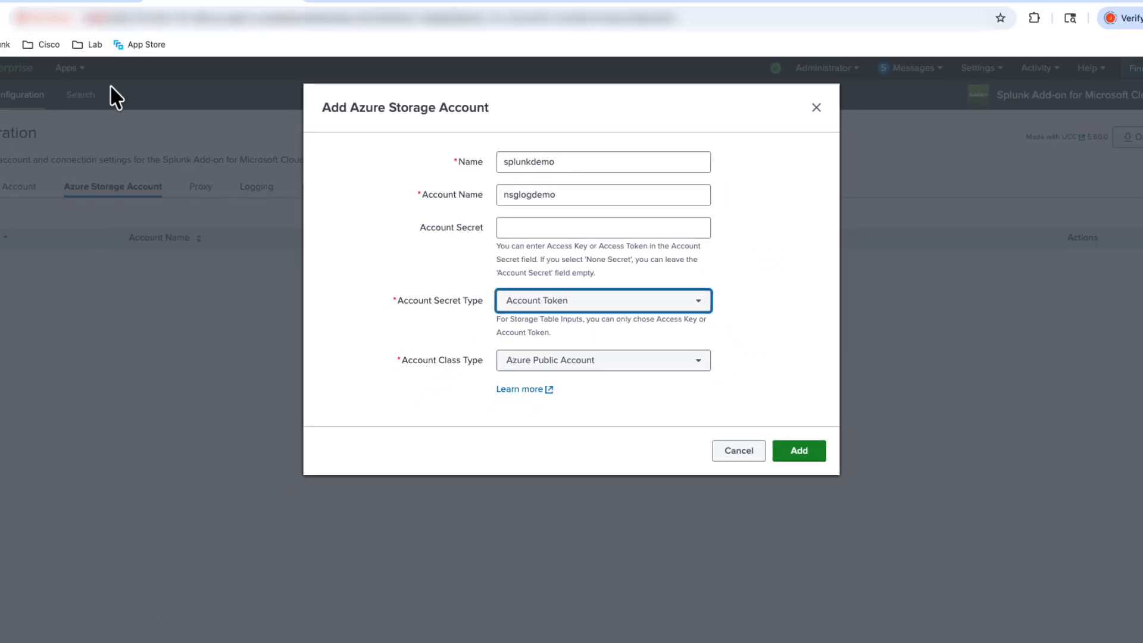
In the Azure portal, open nsglogdemo's shared access signature settings, allow Service and Container resource types, and remove the Write and Delete permissions
left_click(116, 17)
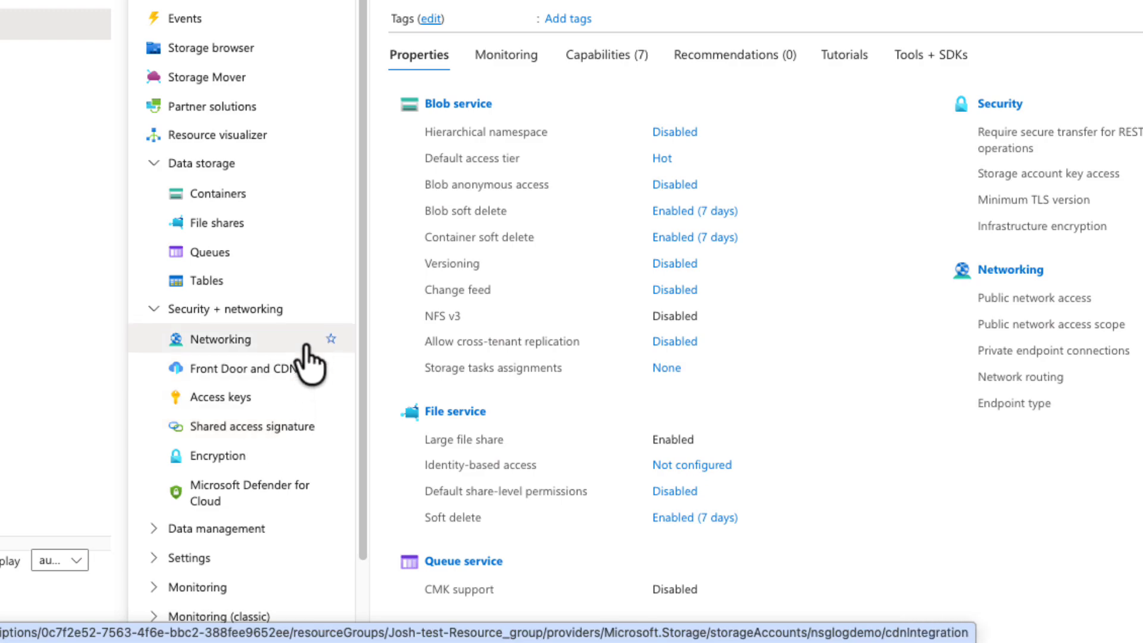
left_click(274, 430)
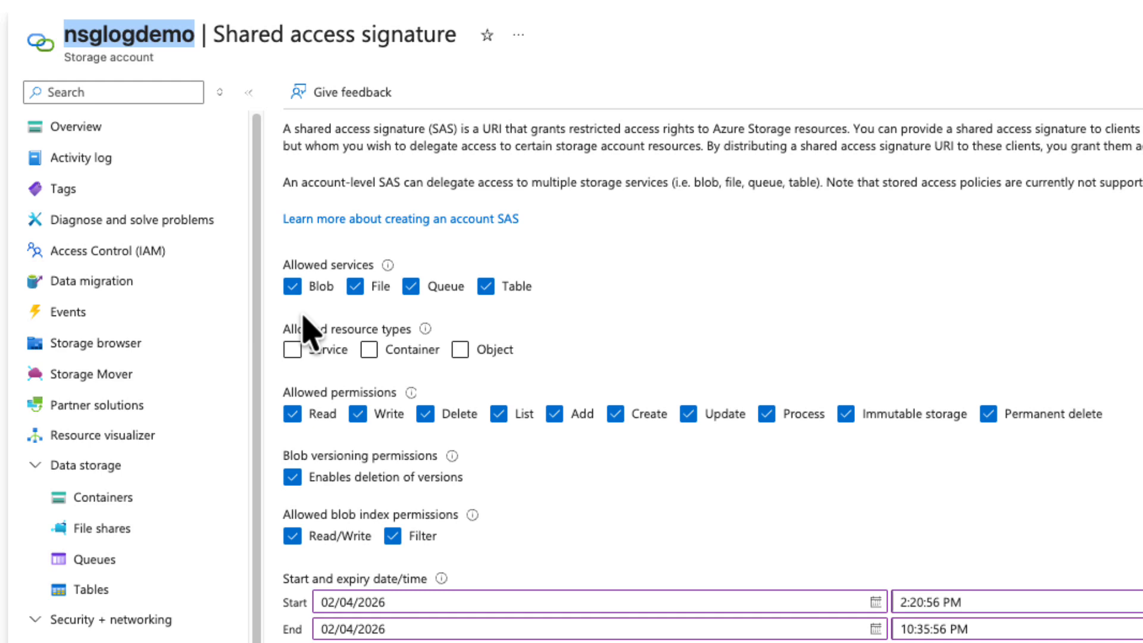
left_click(292, 349)
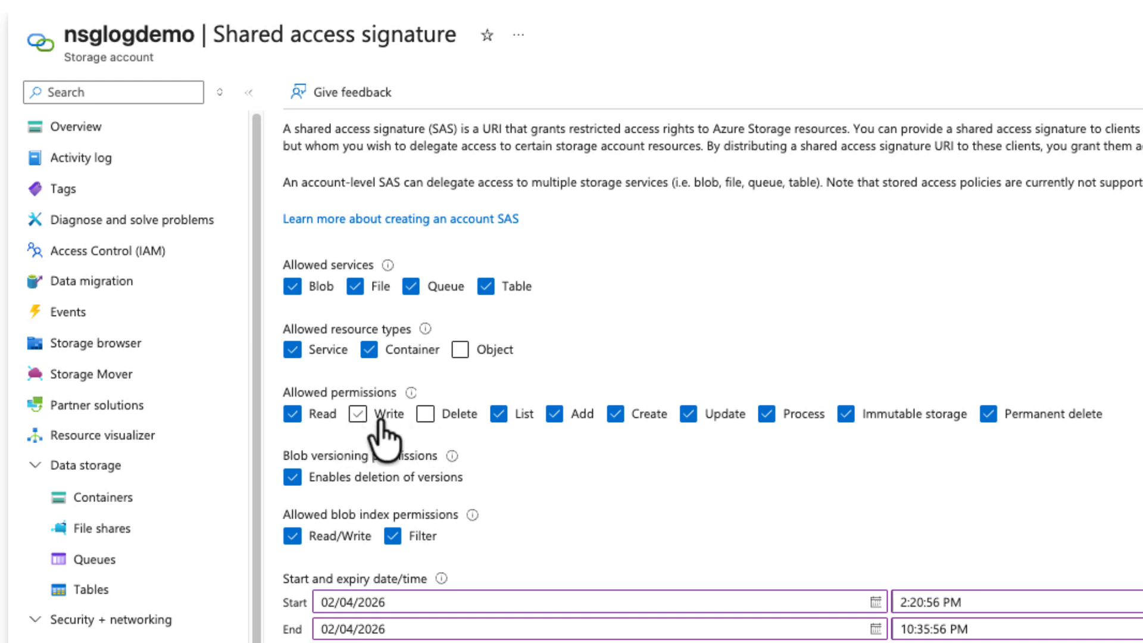
Set the shared access signature's end date to 02/18/2026
scroll(509, 458, "down", 1)
scroll(509, 470, "down", 6)
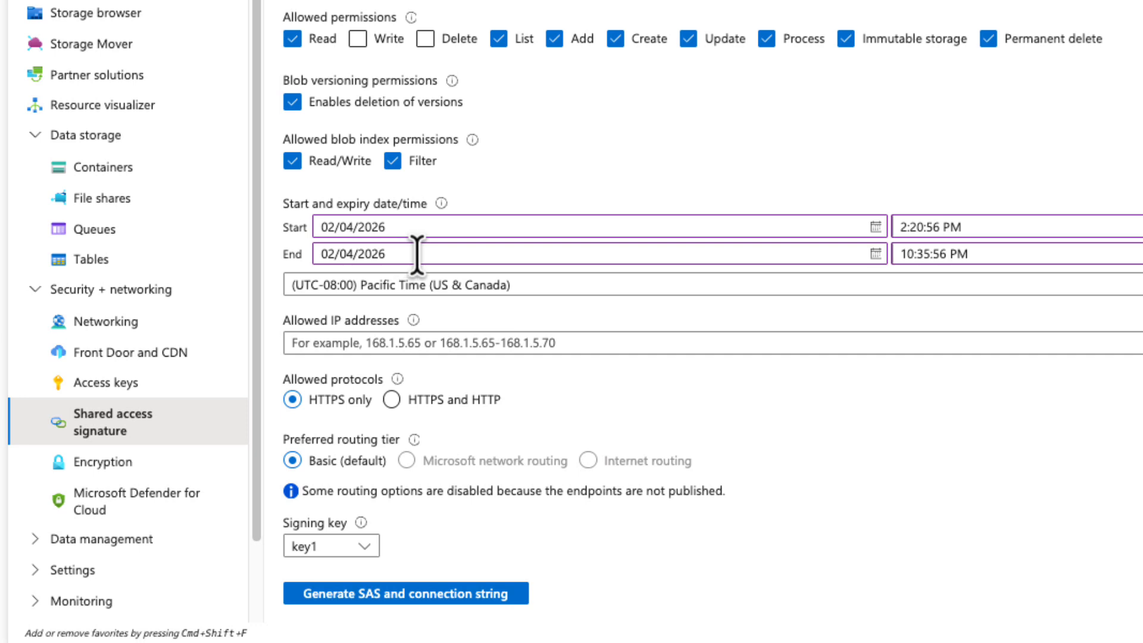
left_click(876, 254)
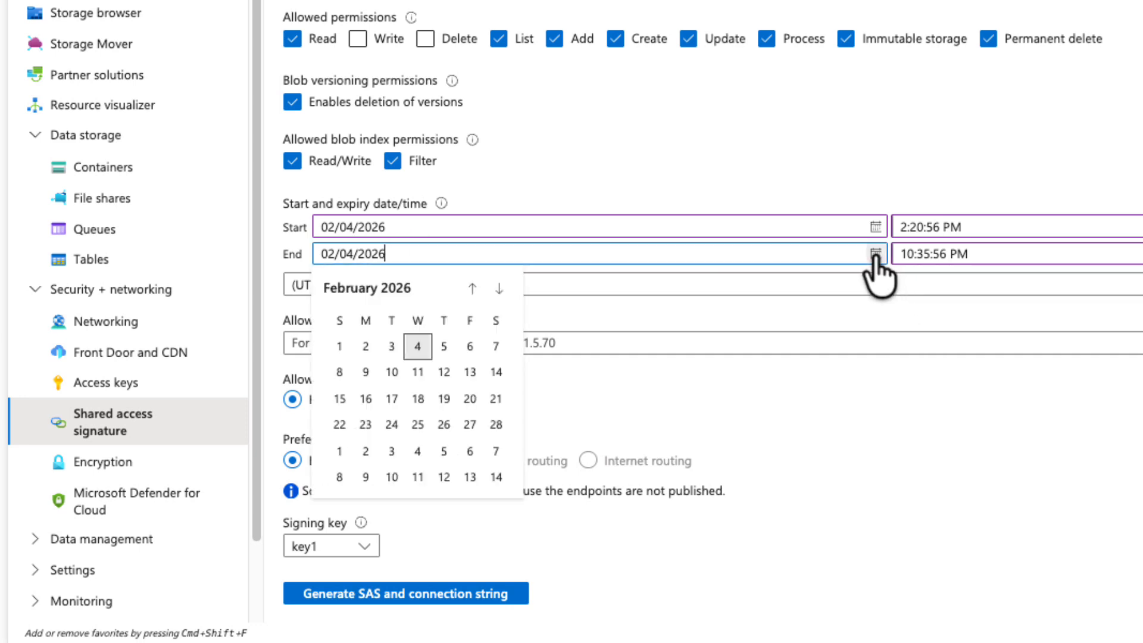
left_click(418, 398)
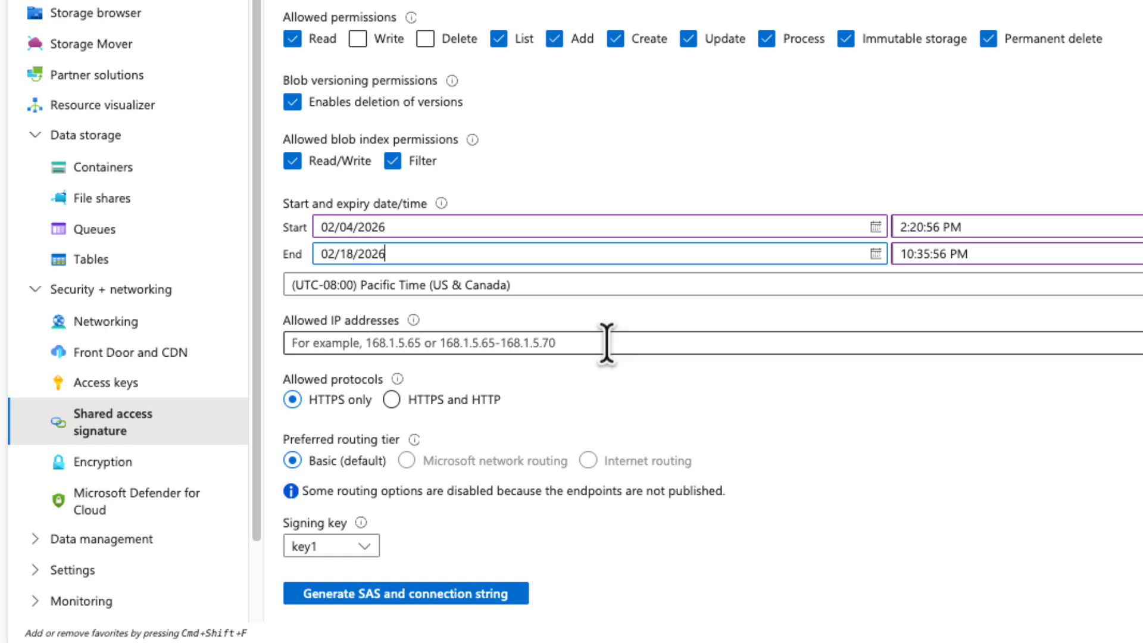
Generate the SAS and connection string for nsglogdemo and copy the SAS token
left_click(390, 596)
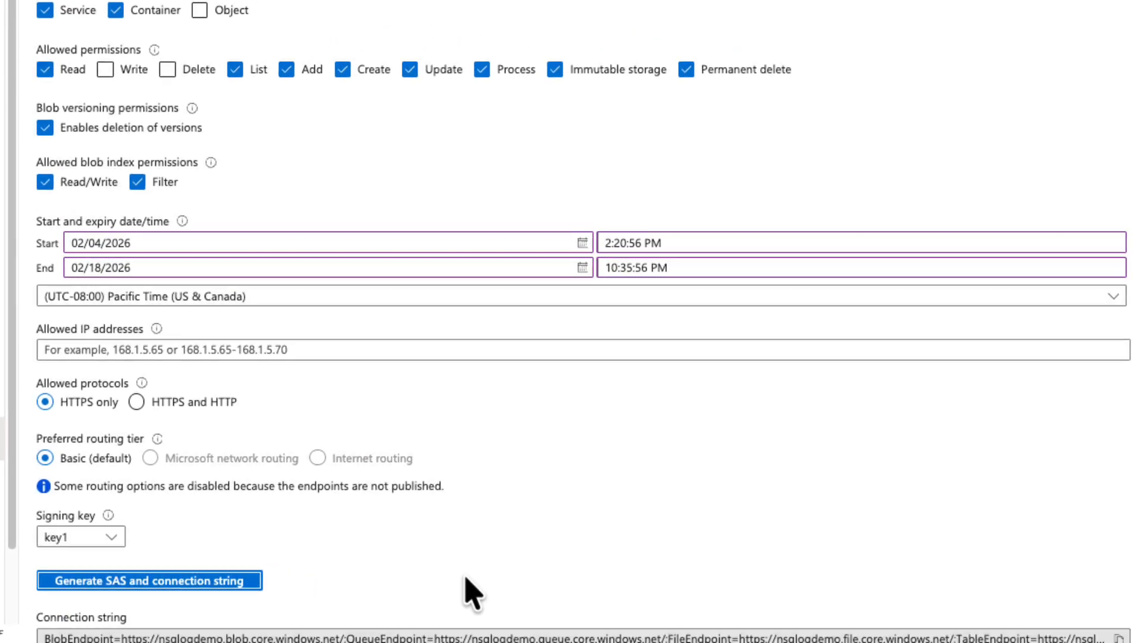
scroll(458, 566, "down", 5)
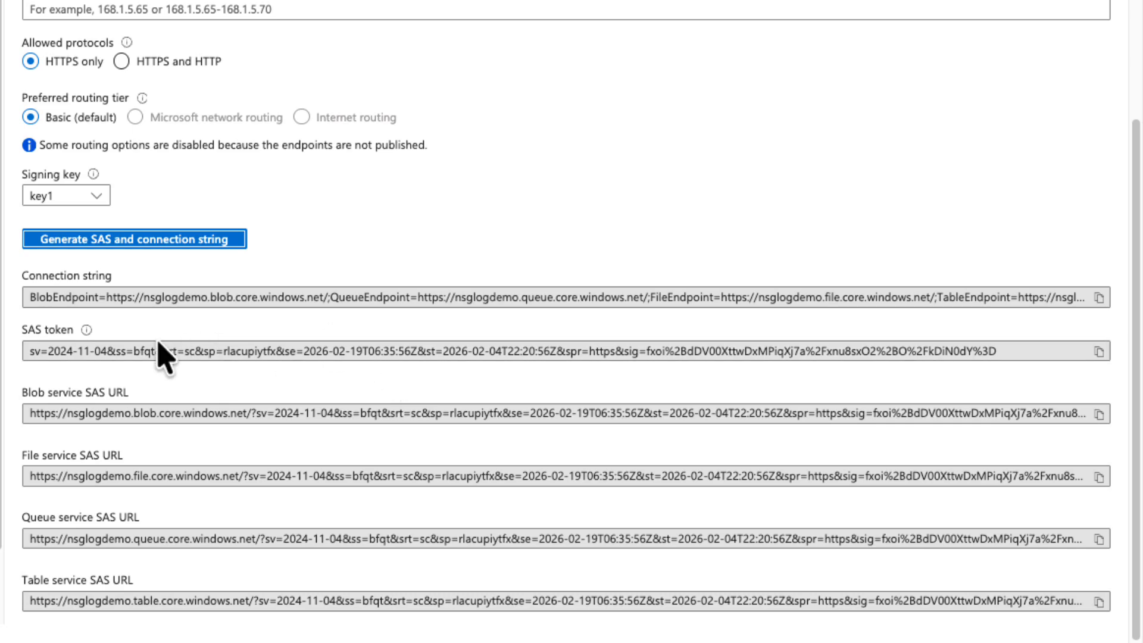
left_click(1099, 352)
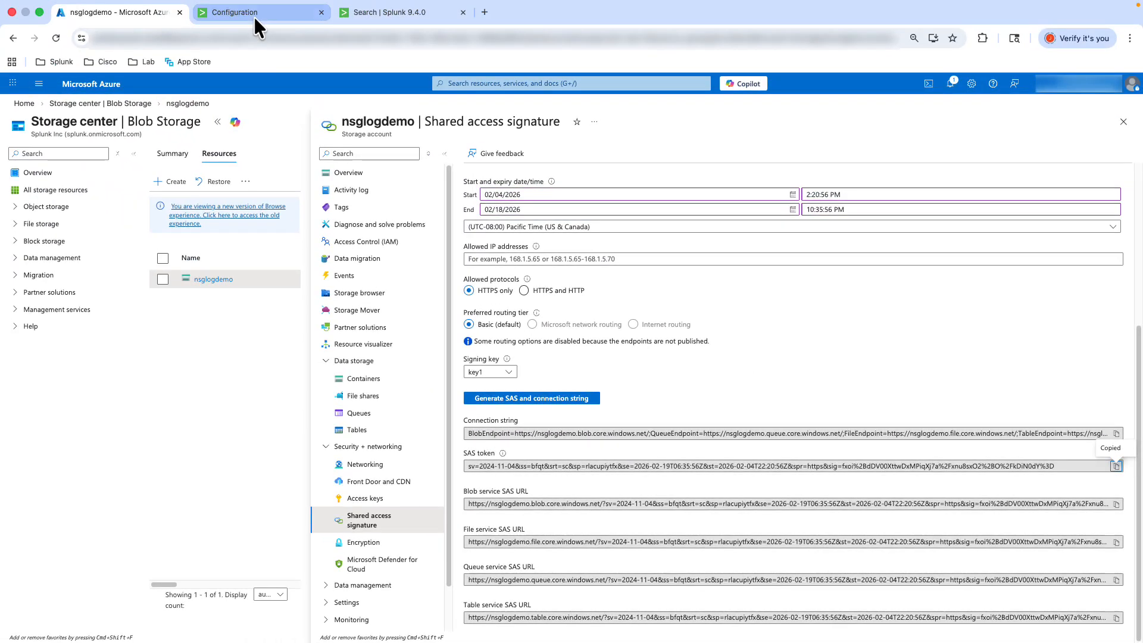
Return to the Splunk configuration, paste the SAS token as the Account Secret, and add the Azure Storage Account
left_click(253, 12)
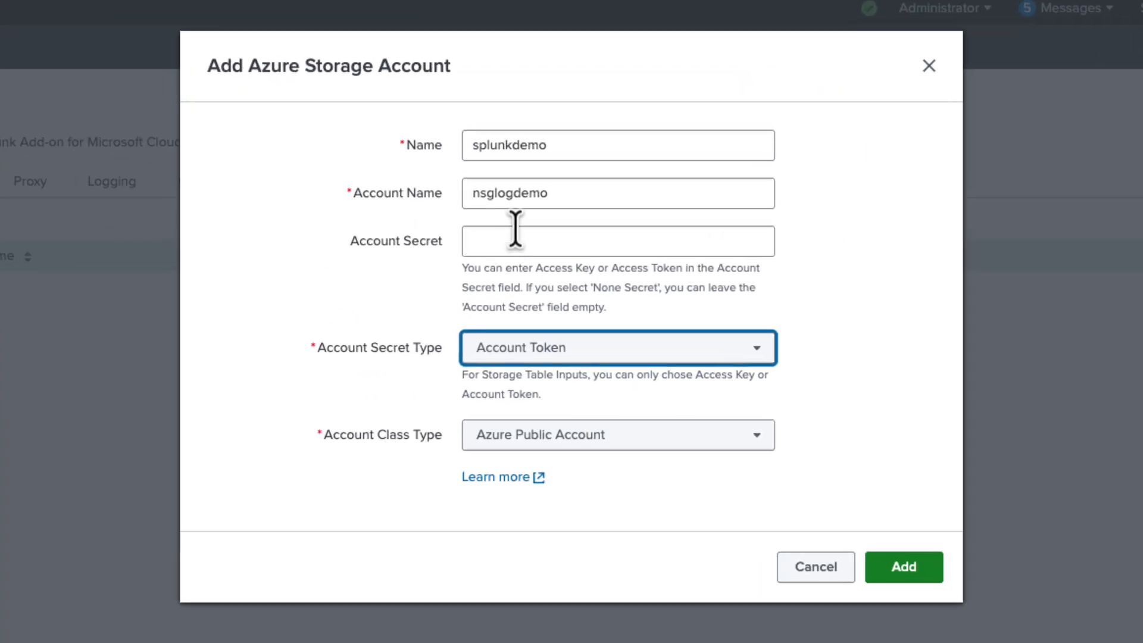
left_click(512, 241)
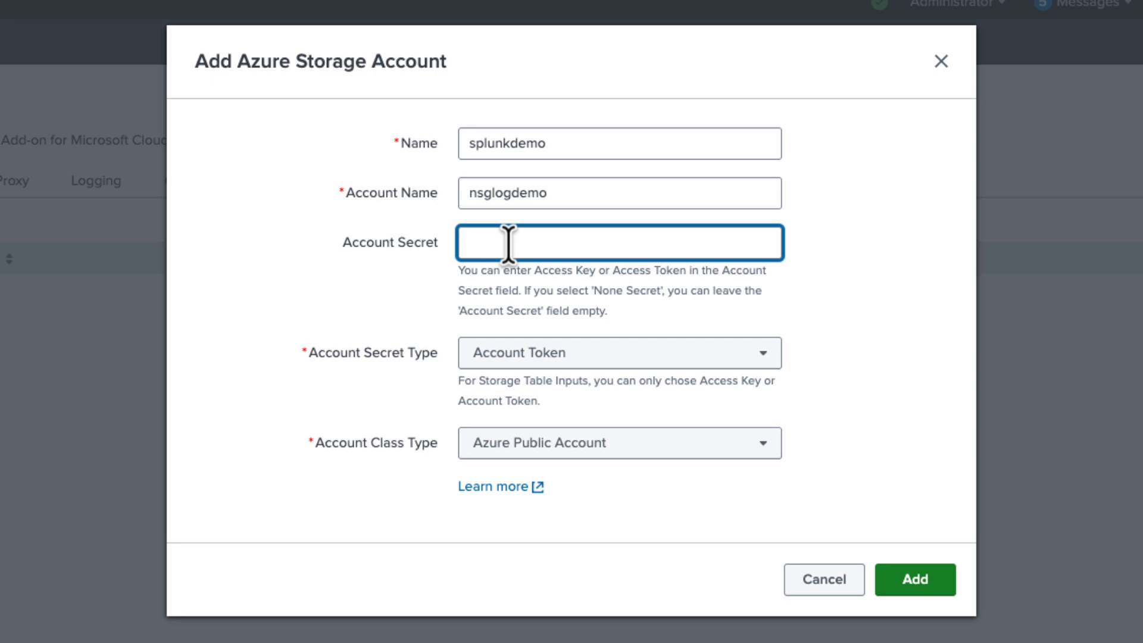
key("ctrl+v")
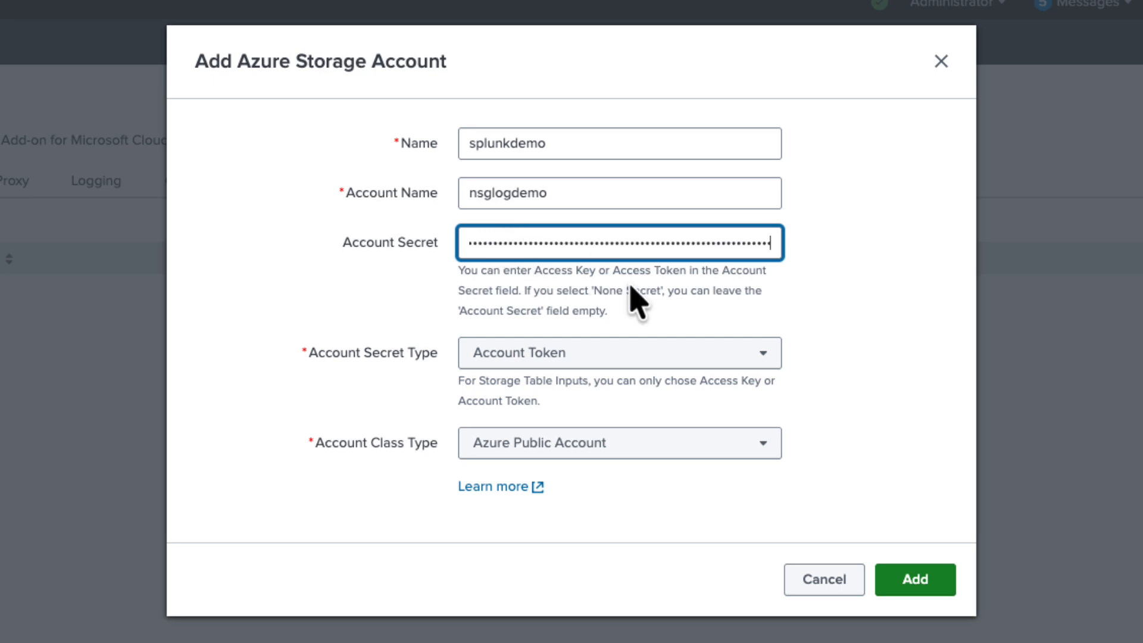
left_click(920, 587)
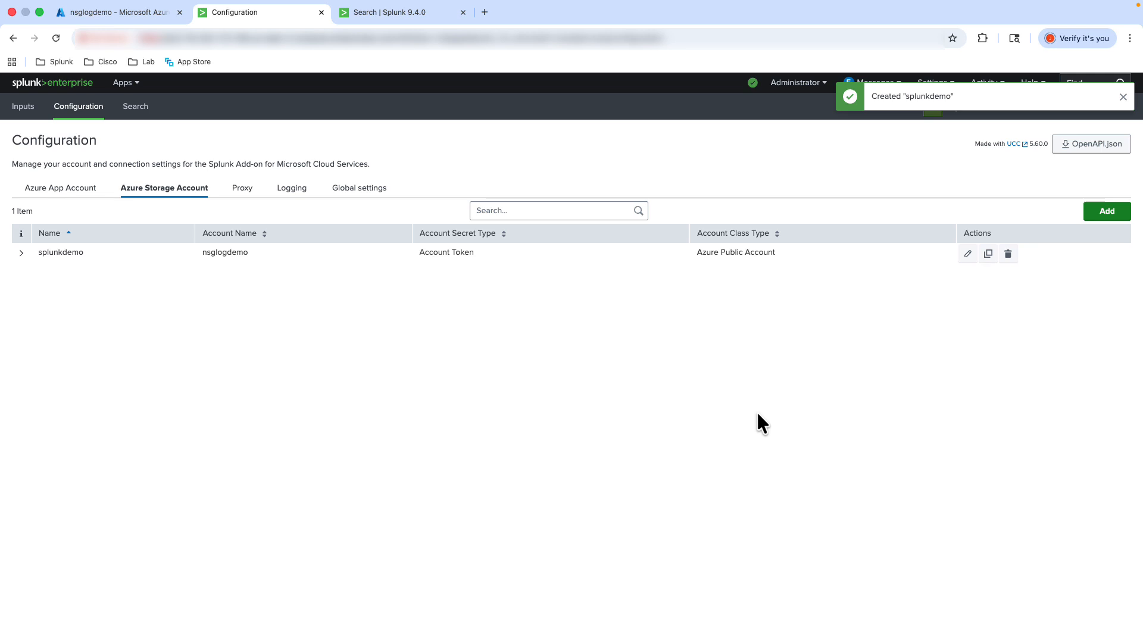
Start a new Azure Storage Blob input in the Splunk add-on and name it splunkdemo
left_click(20, 113)
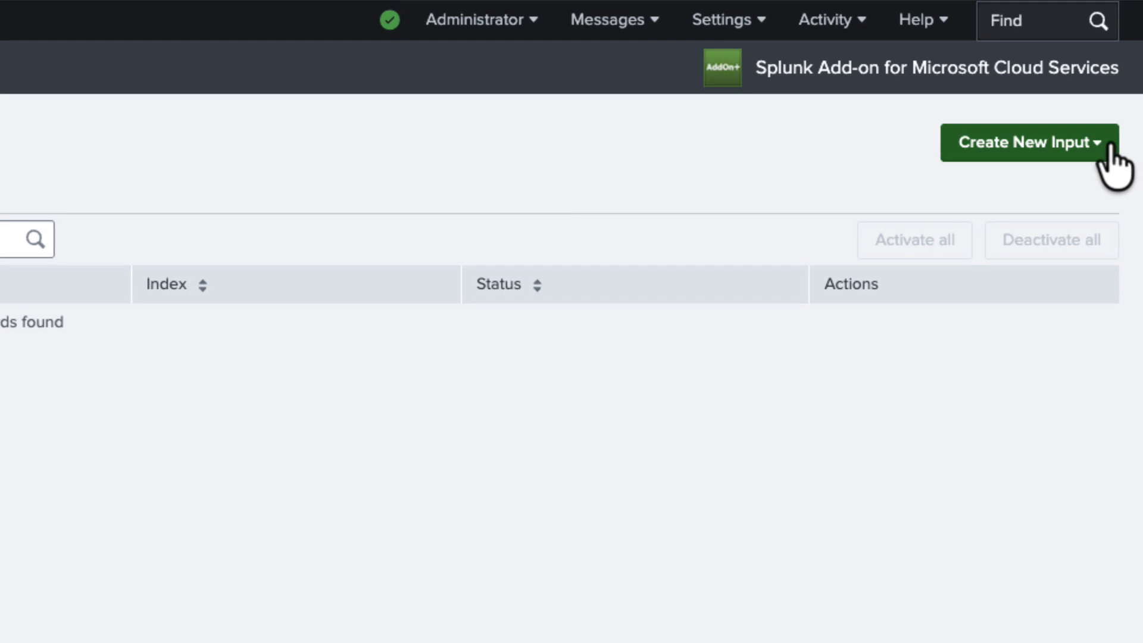
left_click(1111, 150)
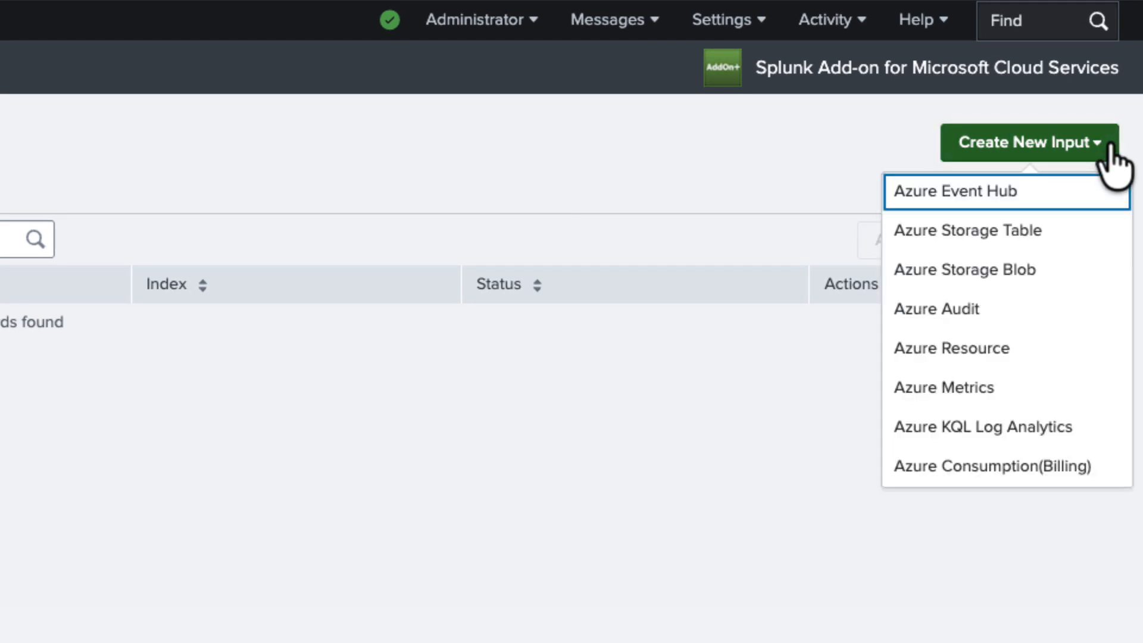
left_click(1063, 278)
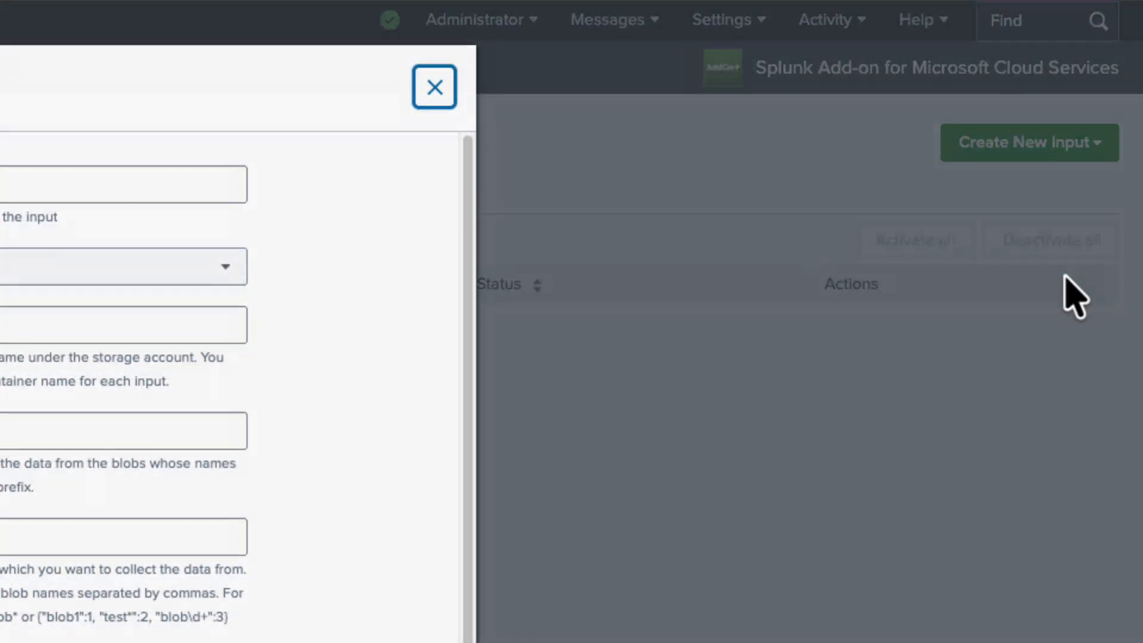
type("splunkdemo")
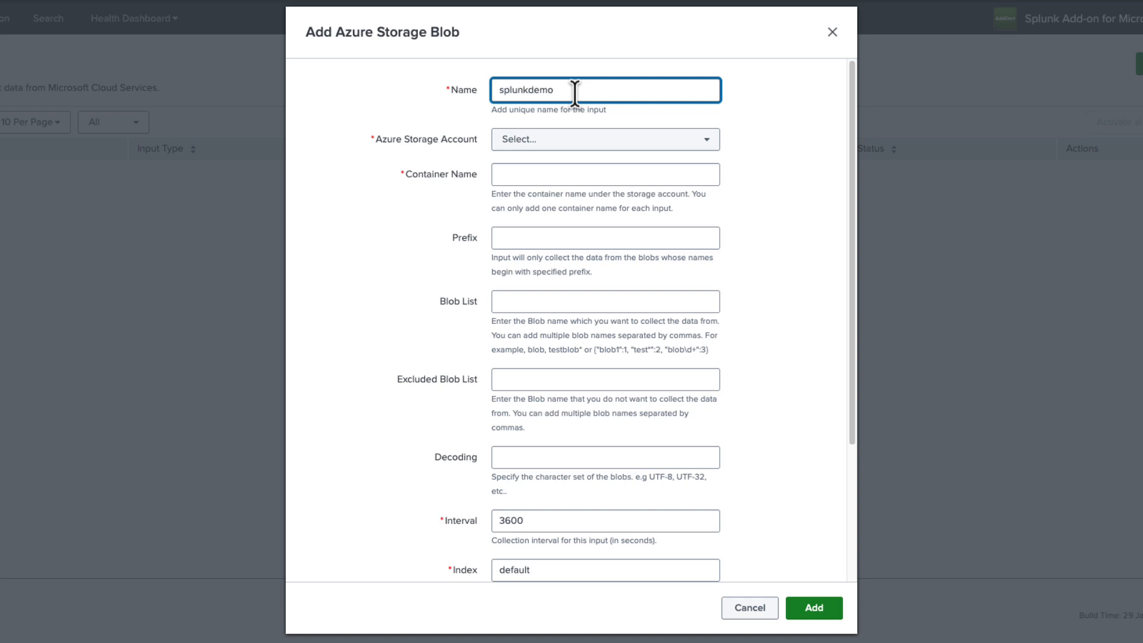
Assign the splunkdemo Azure Storage Account to the new blob input
left_click(493, 138)
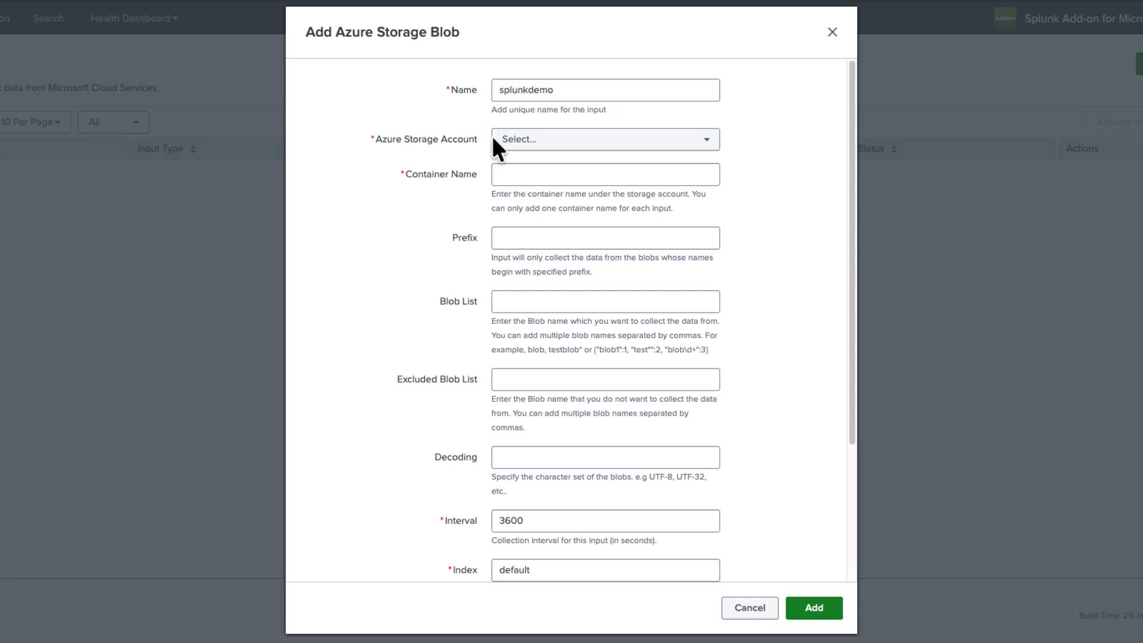
left_click(513, 149)
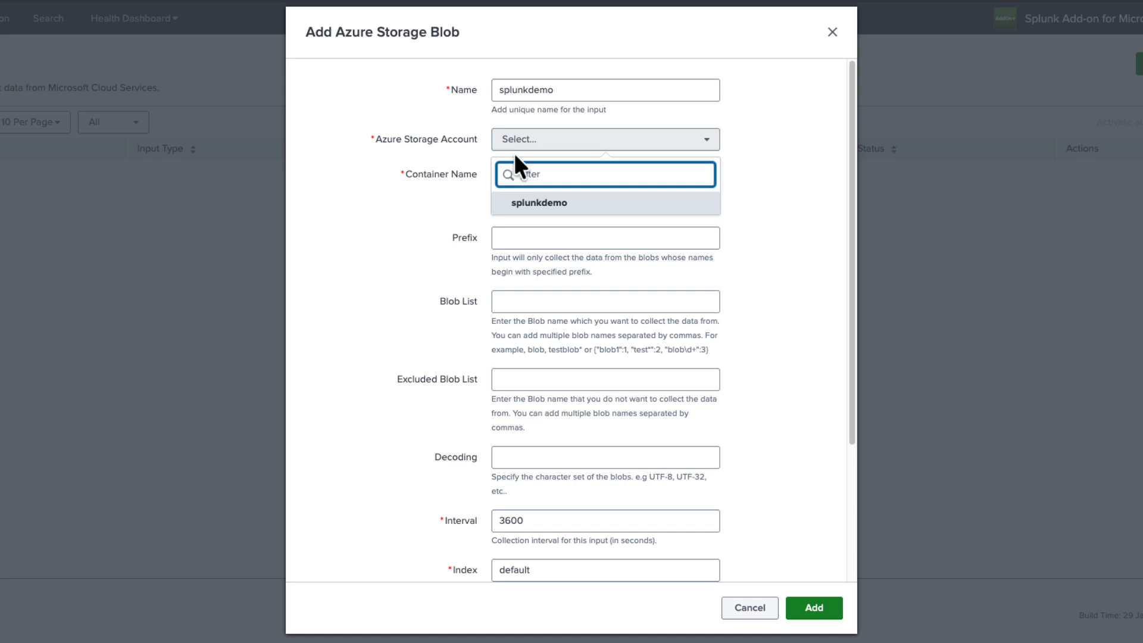
left_click(532, 206)
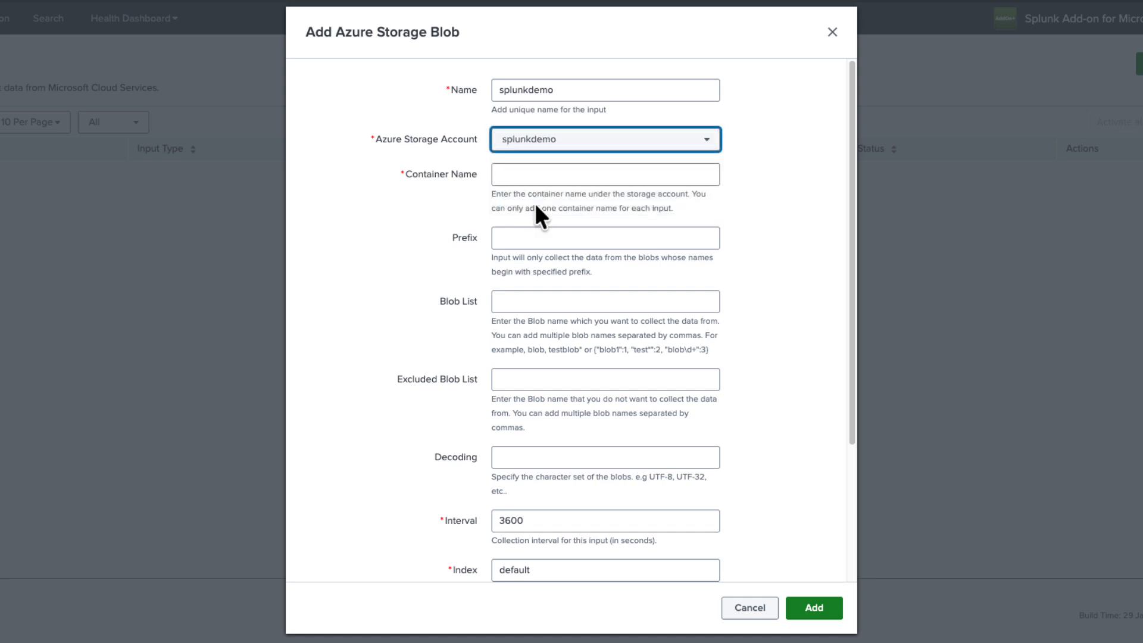
Copy the container name insights-logs-flowlogflowevent from the nsglogdemo storage account in the Azure portal and enter it as the Splunk input's Container Name
left_click(514, 179)
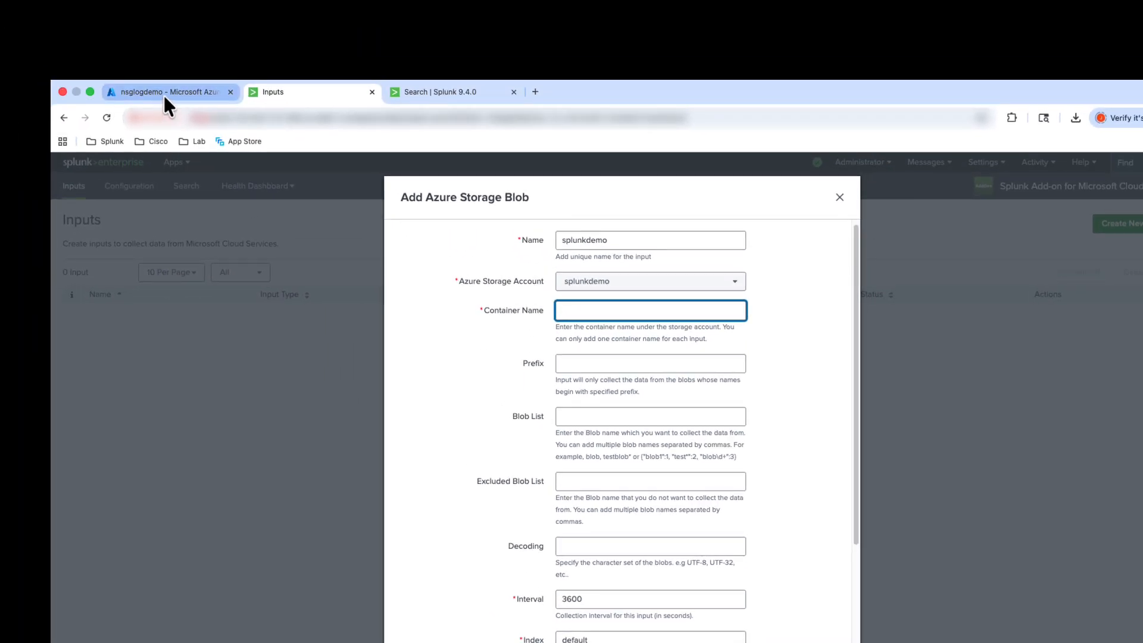
left_click(162, 93)
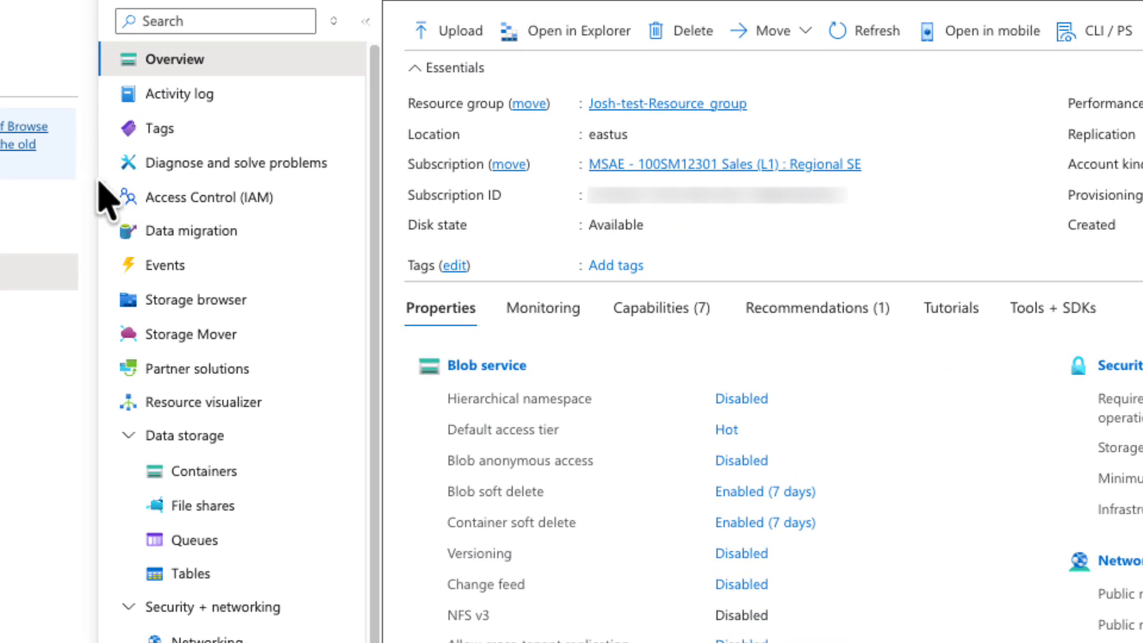
left_click(243, 476)
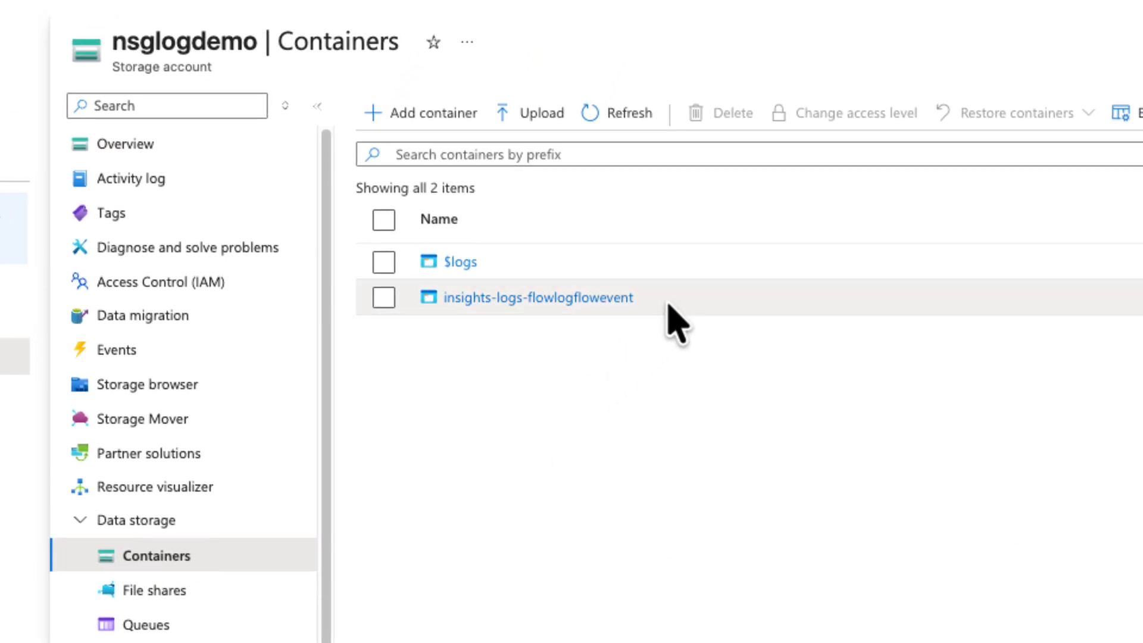
left_click_drag(668, 303, 442, 309)
key("ctrl+c")
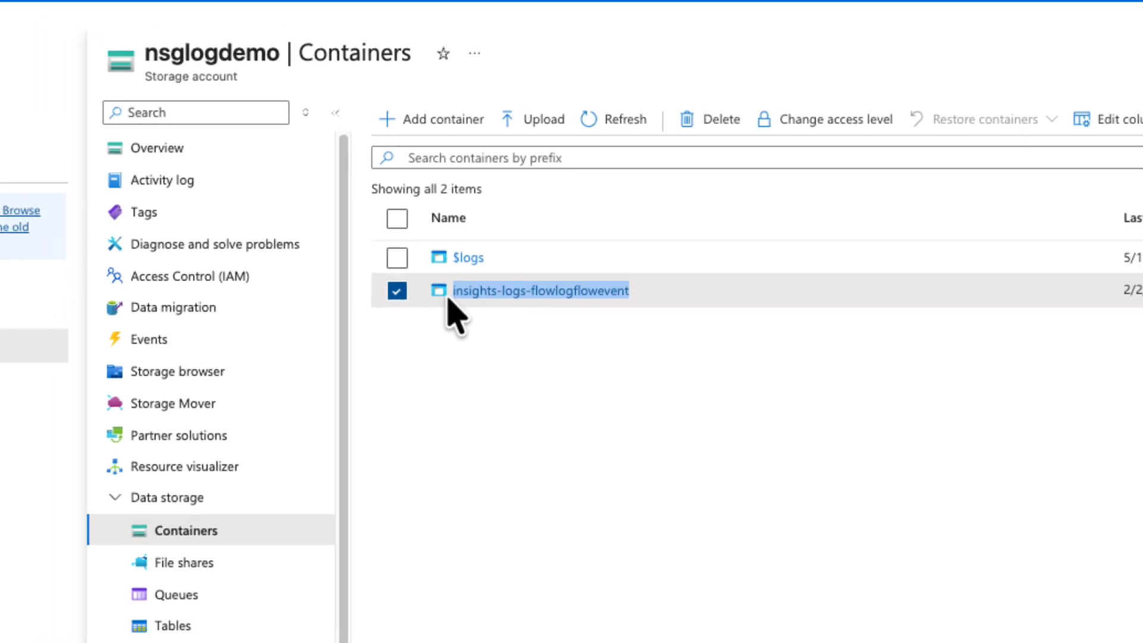
left_click(256, 18)
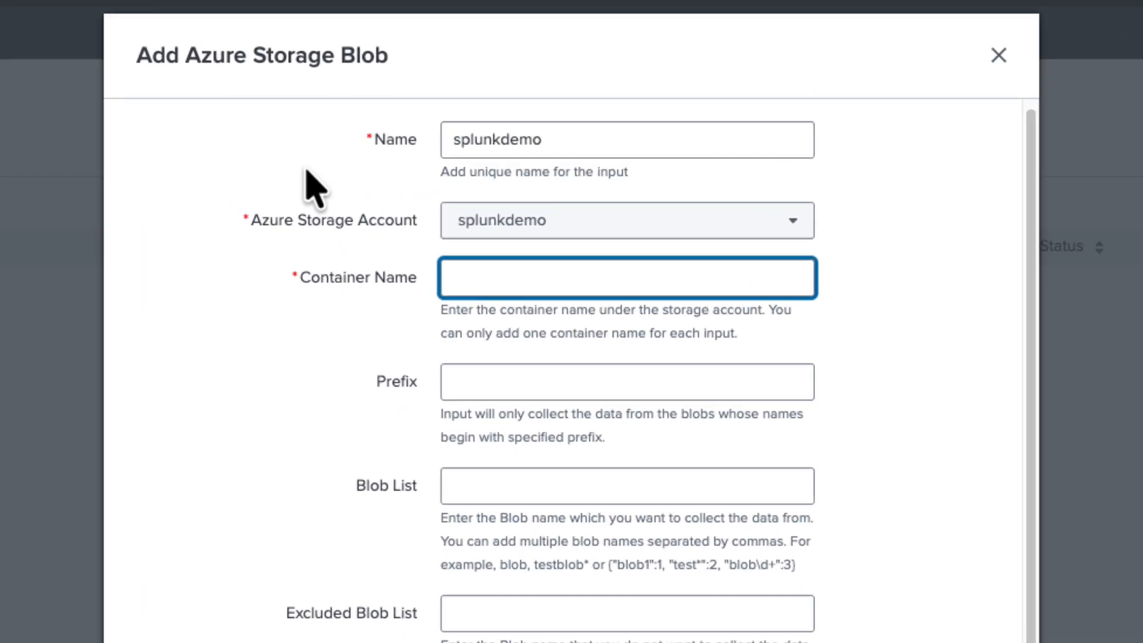
key("ctrl+v")
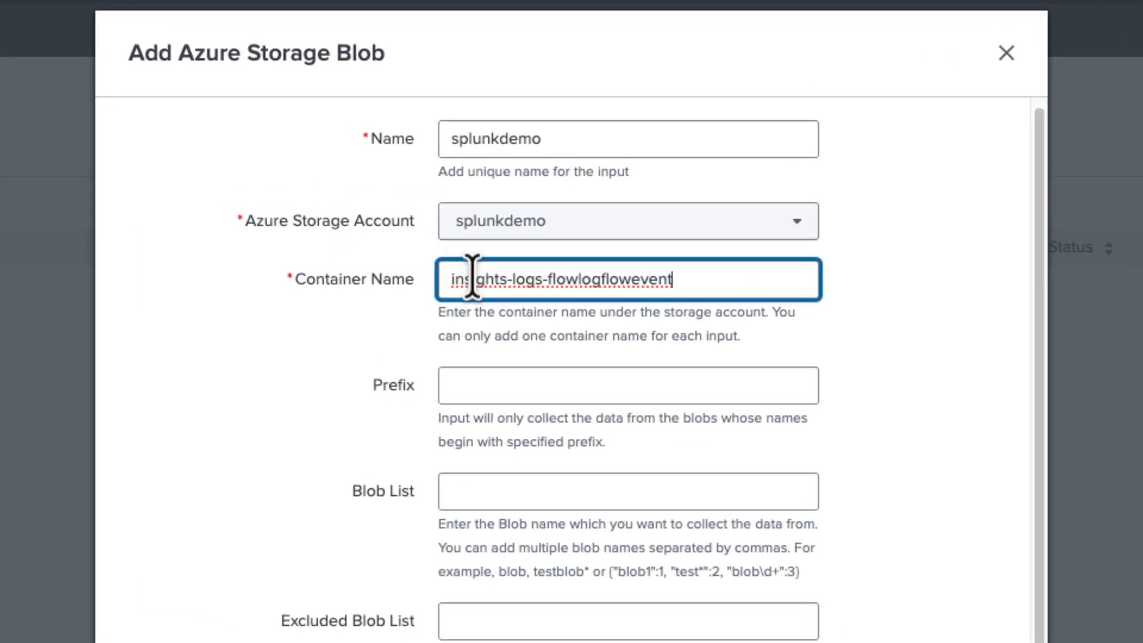
left_click(327, 382)
Set the blob input's collection interval to 300 seconds and its index to nsg
scroll(328, 376, "down", 3)
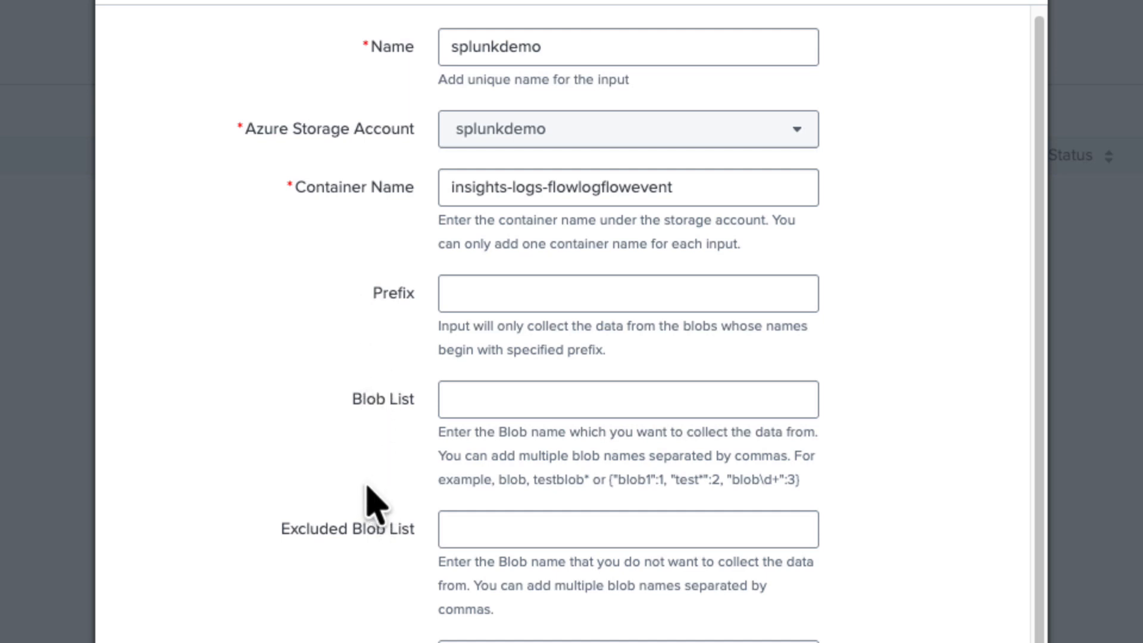
scroll(295, 470, "down", 7)
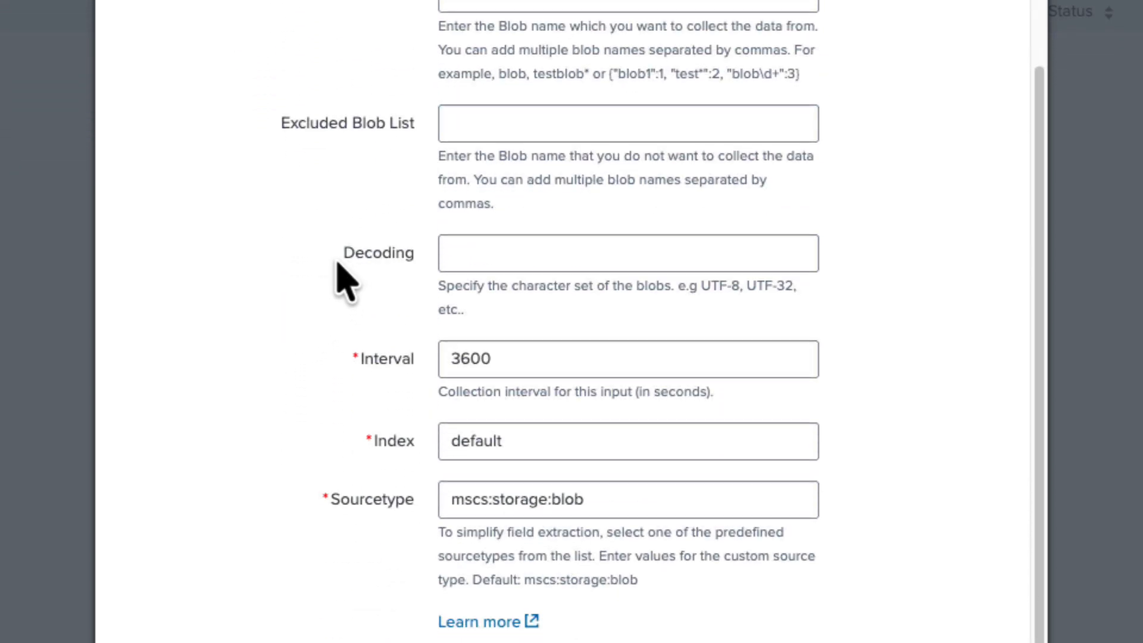
left_click_drag(545, 357, 457, 356)
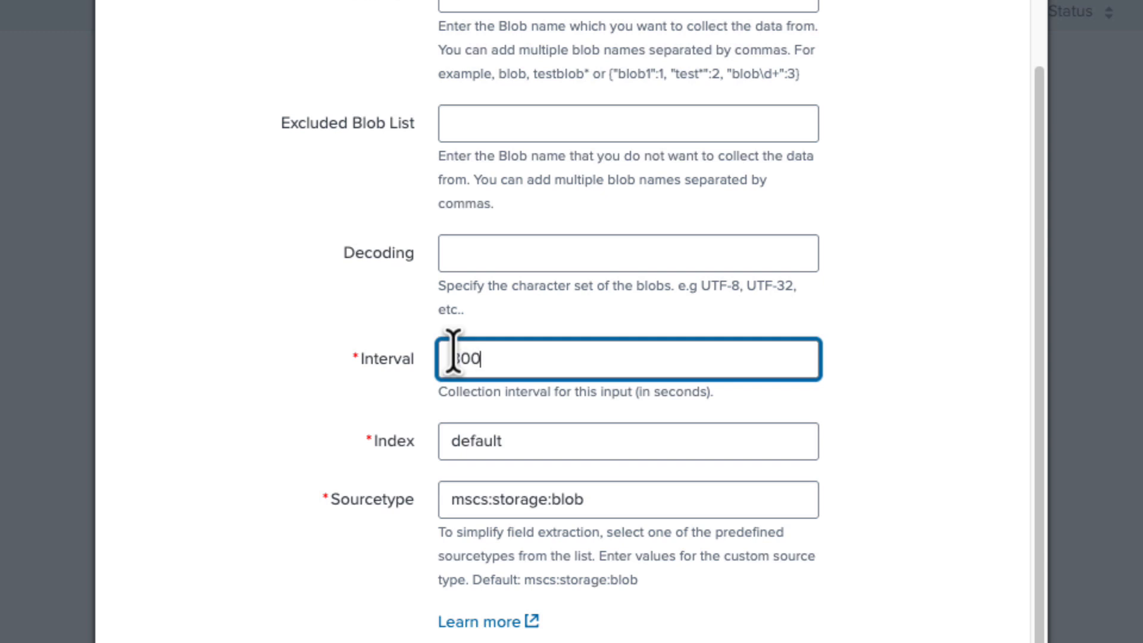
left_click(322, 435)
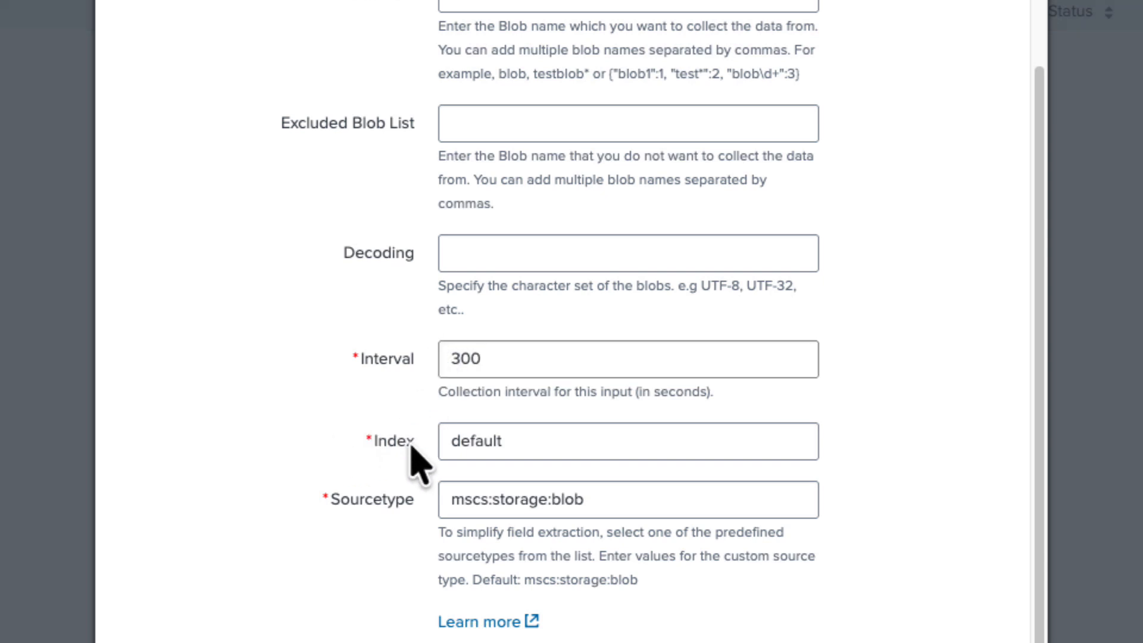
left_click(527, 441)
key("BackSpace")
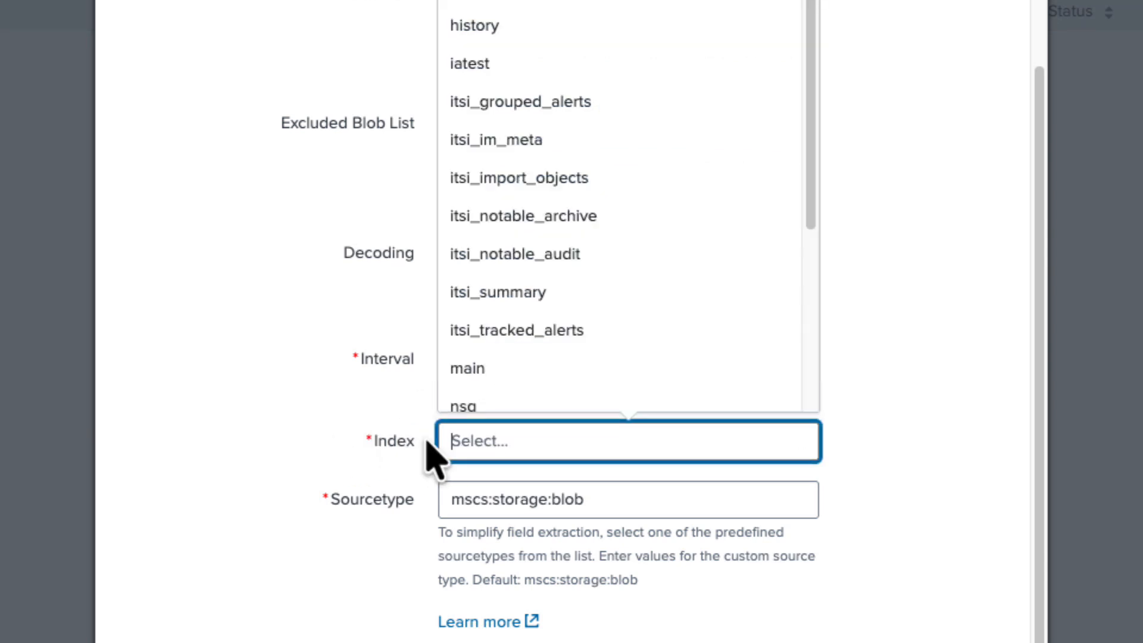
type("nsg")
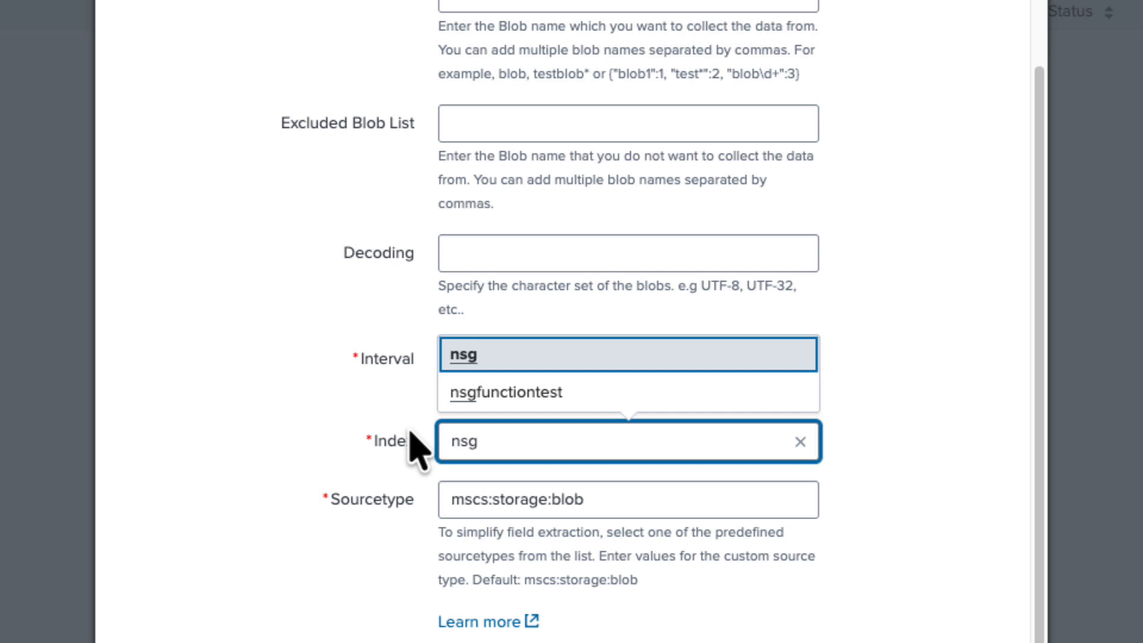
left_click(467, 357)
Set the blob input's sourcetype to mscs:vnet:flow and add the Azure Storage Blob input
left_click(614, 500)
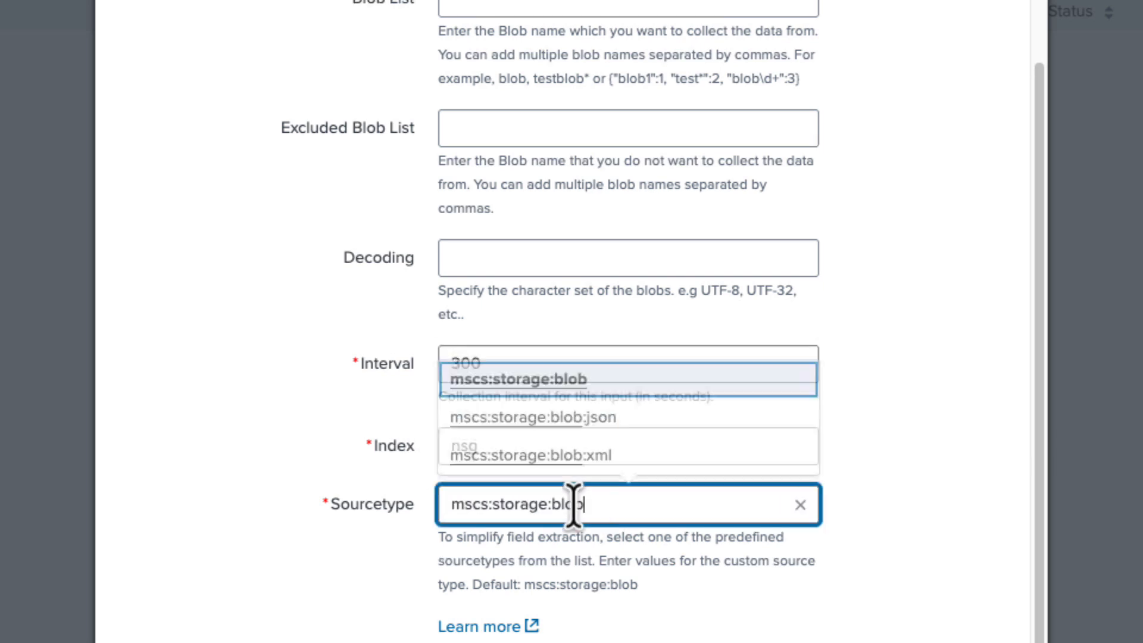
key("BackSpace")
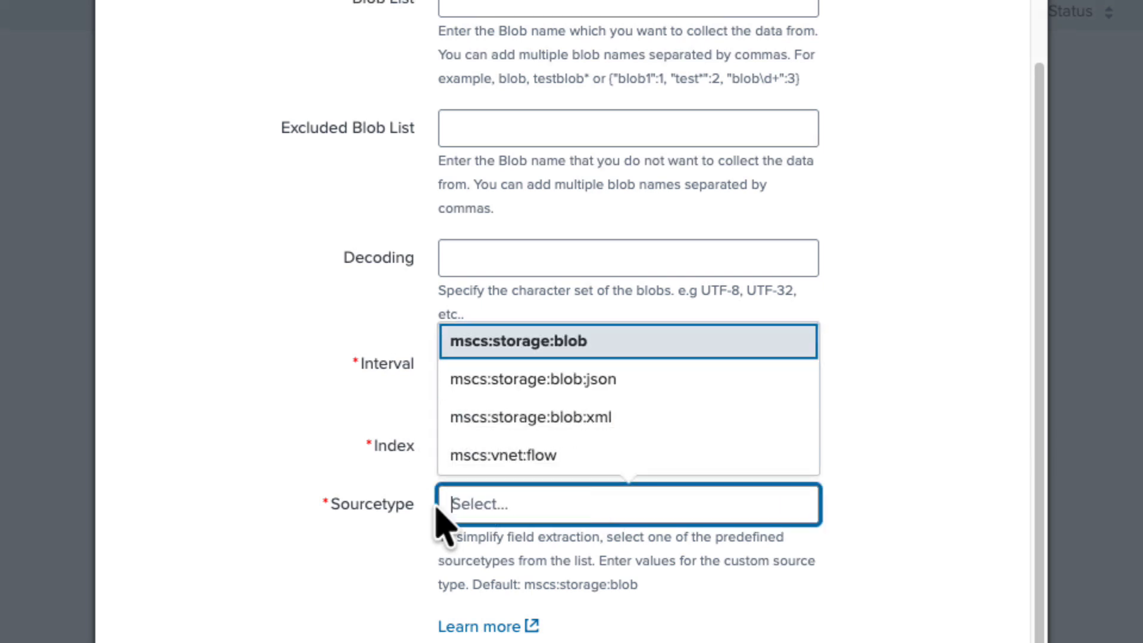
type("mscs")
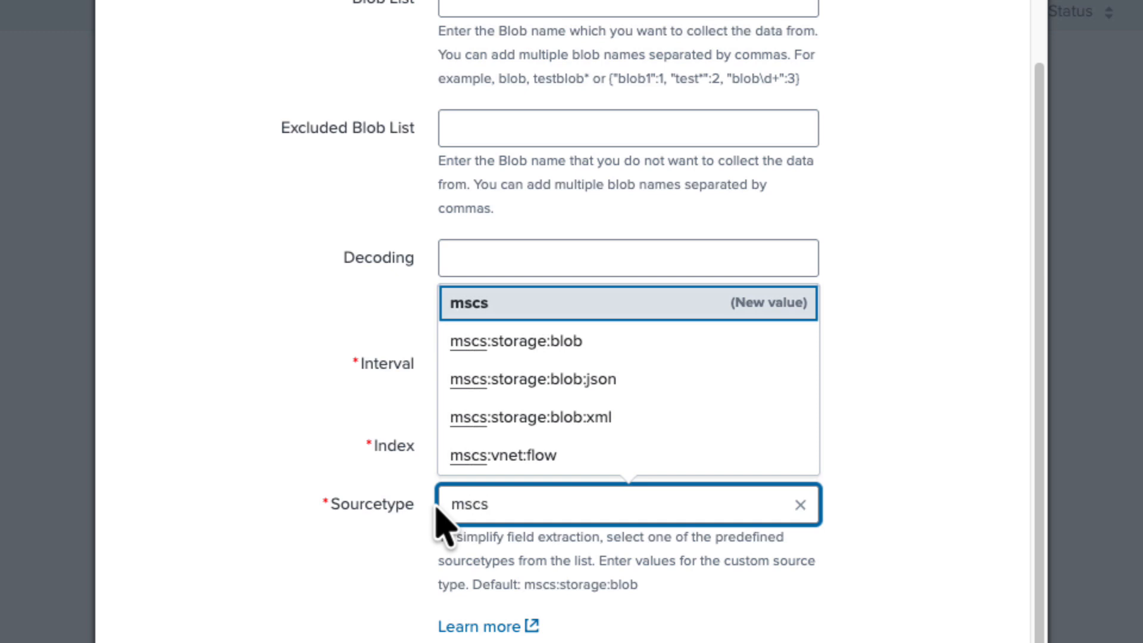
type(":vnet")
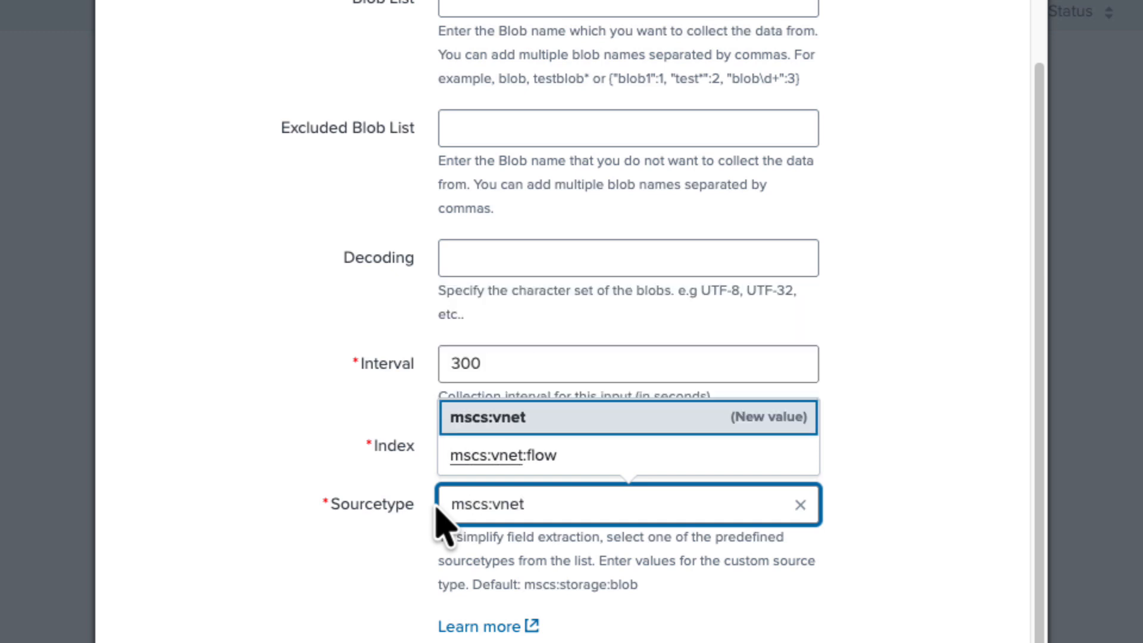
type(":flow")
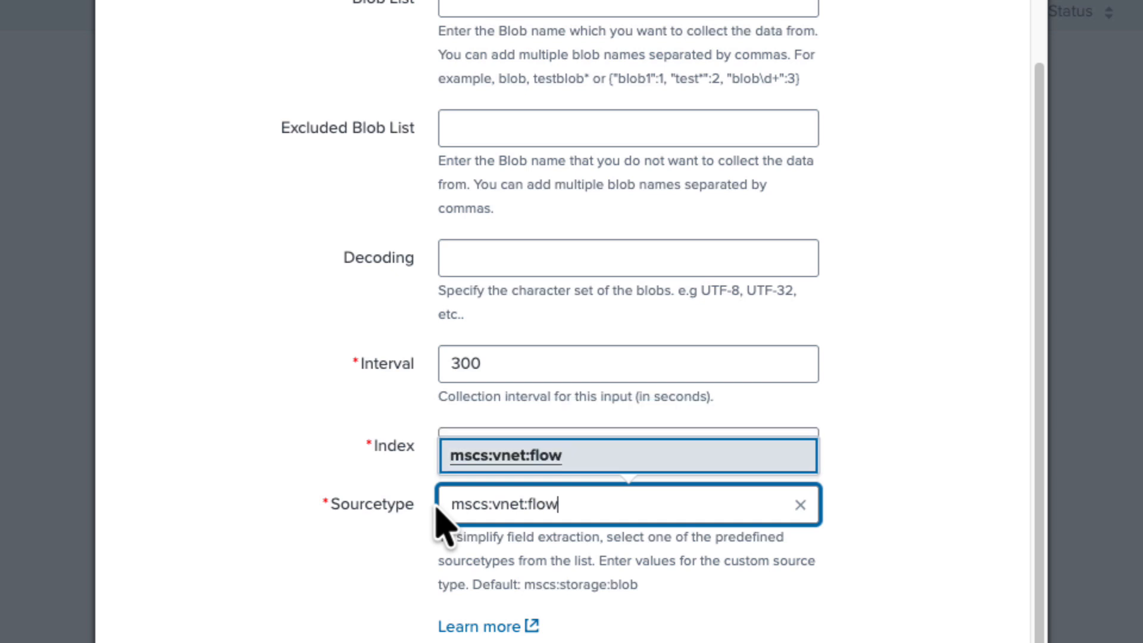
left_click(512, 454)
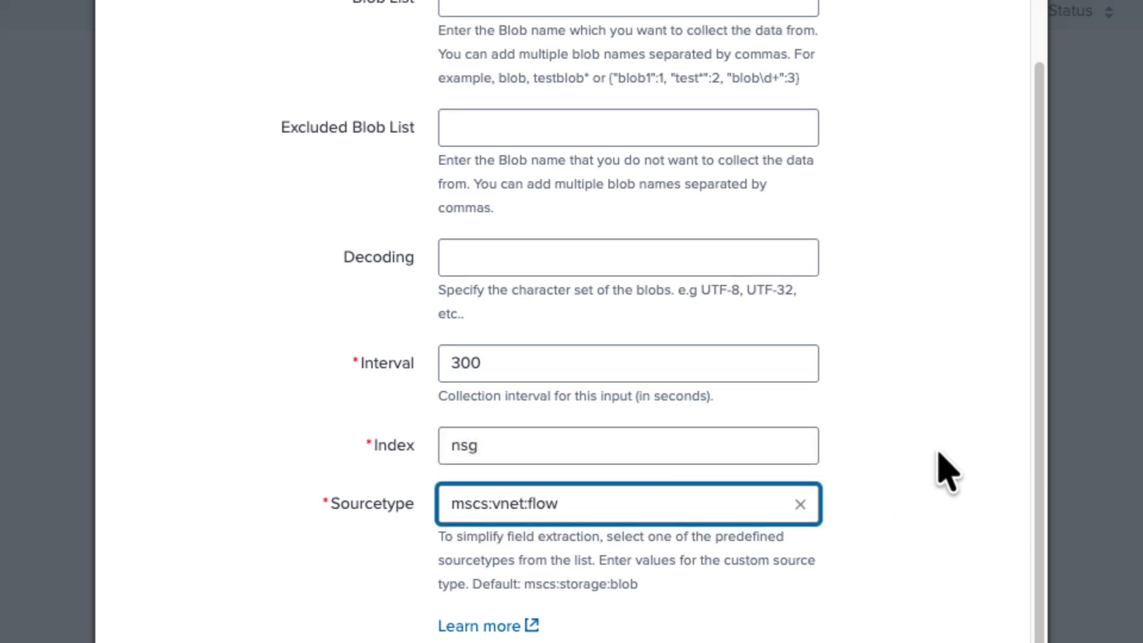
scroll(939, 470, "down", 5)
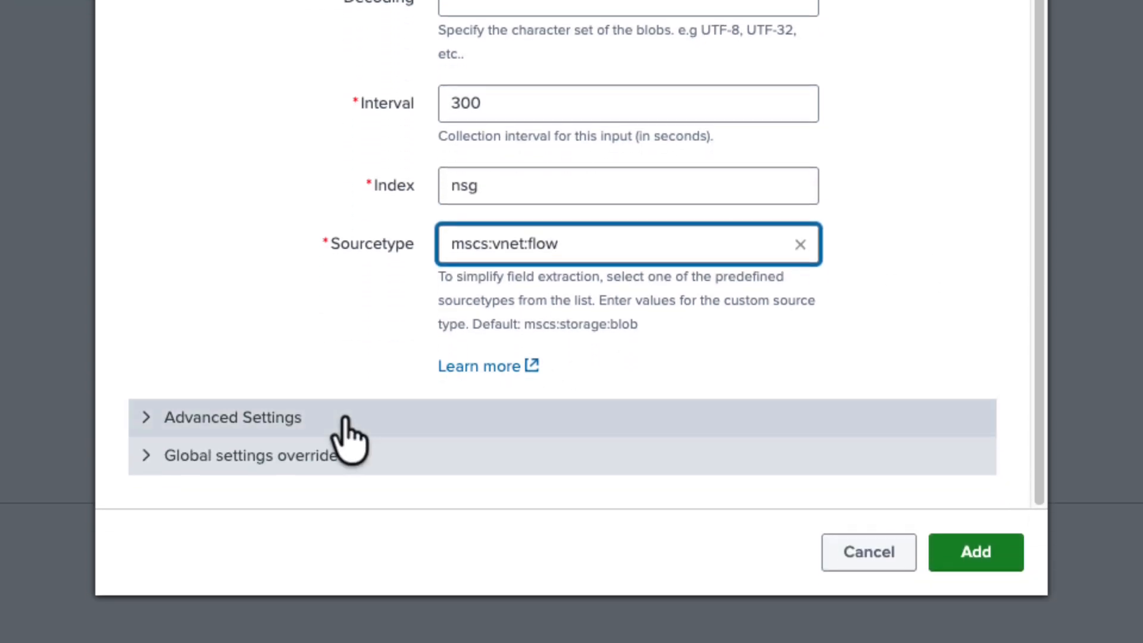
left_click(976, 553)
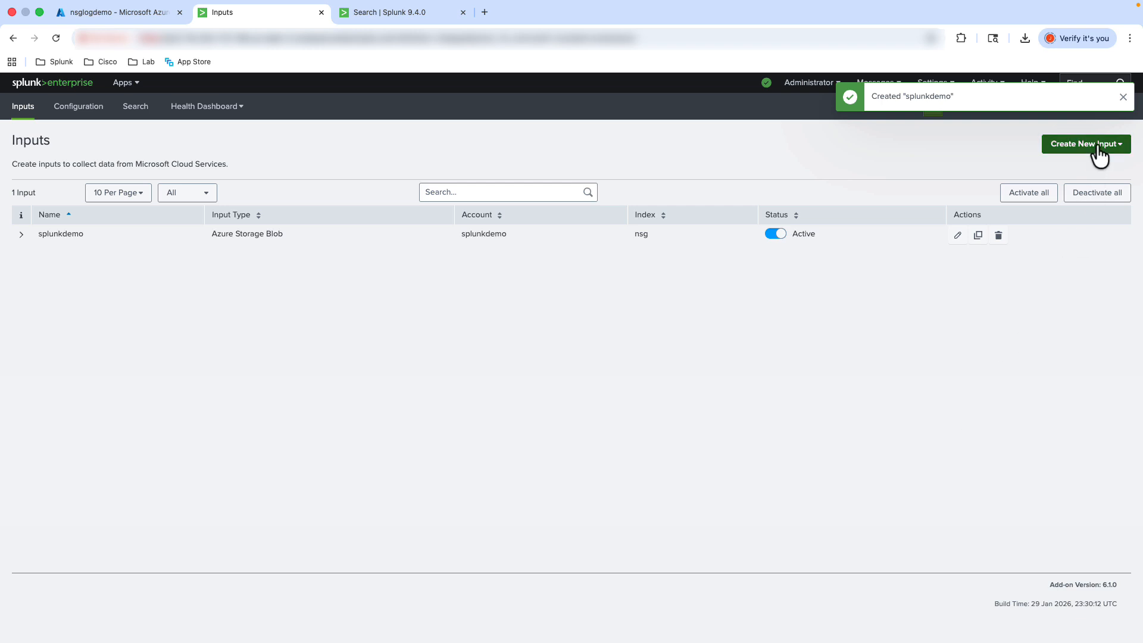
left_click(1123, 99)
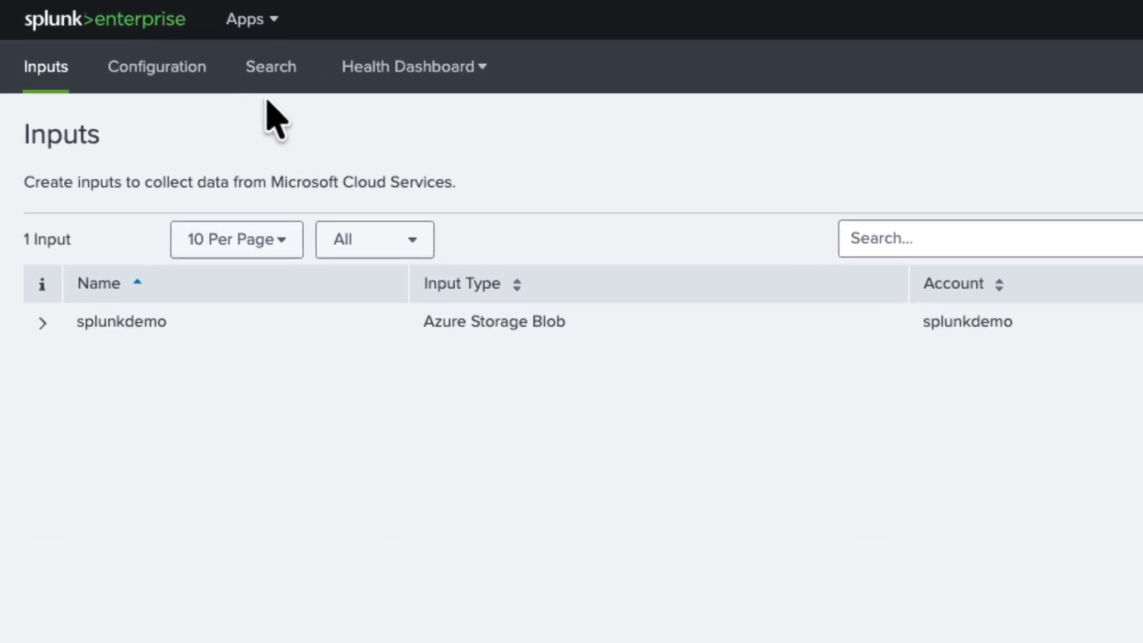
Run a search for index=nsg within the add-on to look for the collected flow log events
left_click(265, 84)
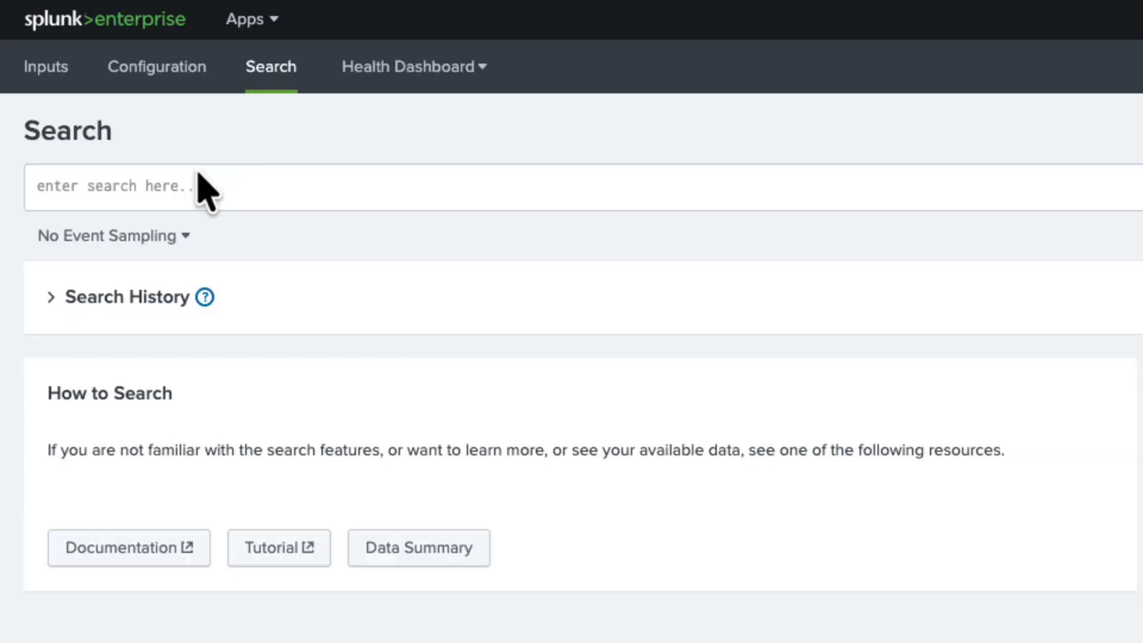
left_click(192, 185)
type("inde")
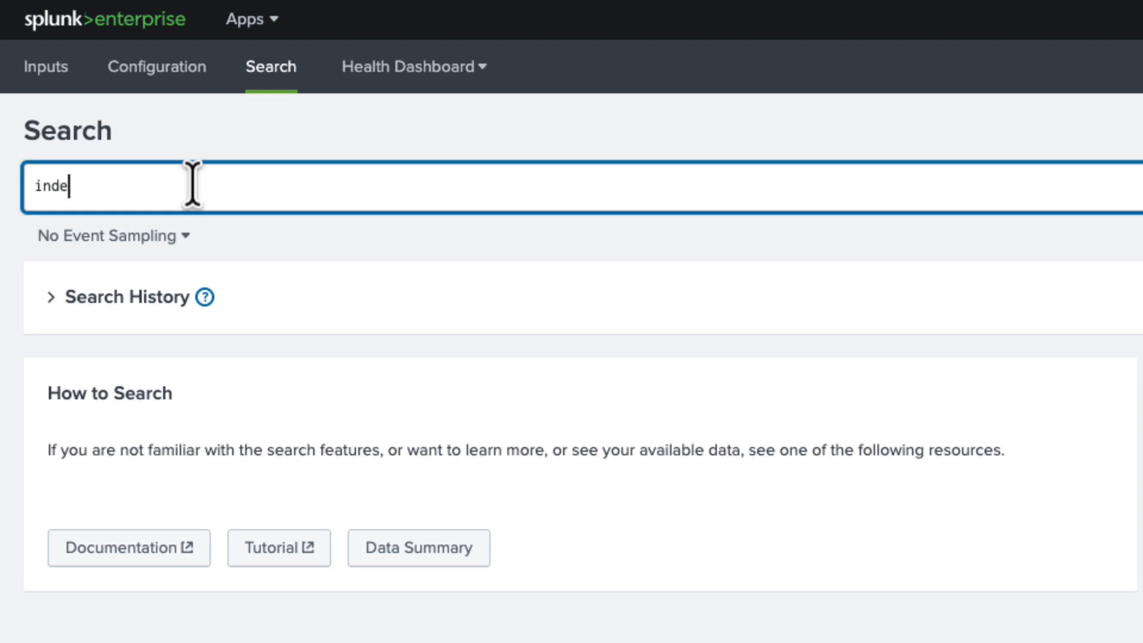
type("x=nsg")
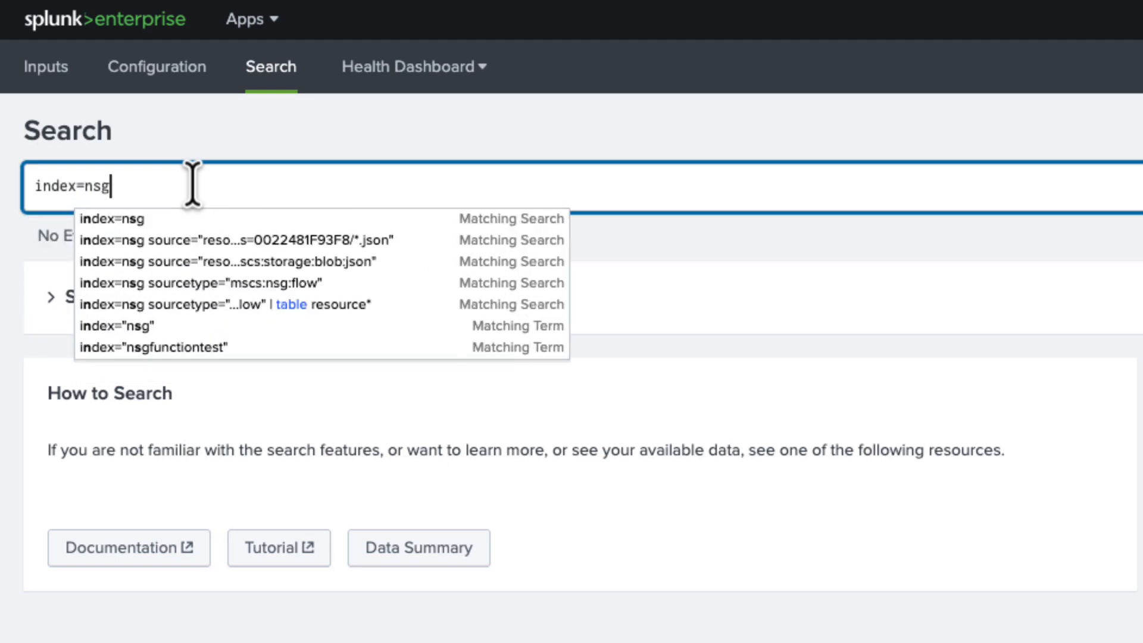
key("Return")
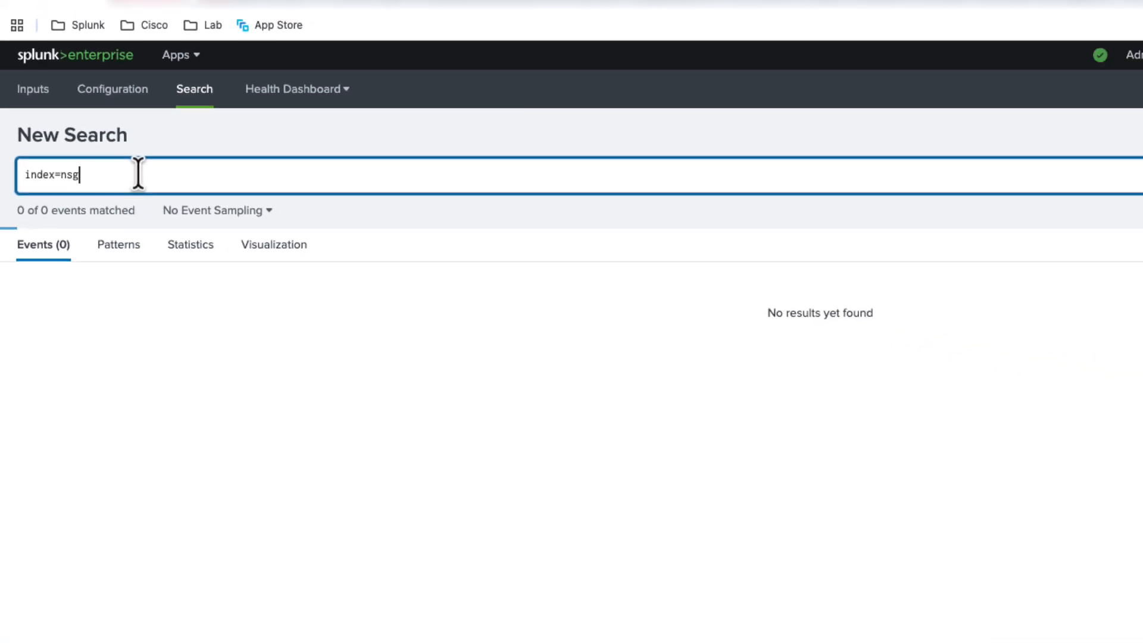